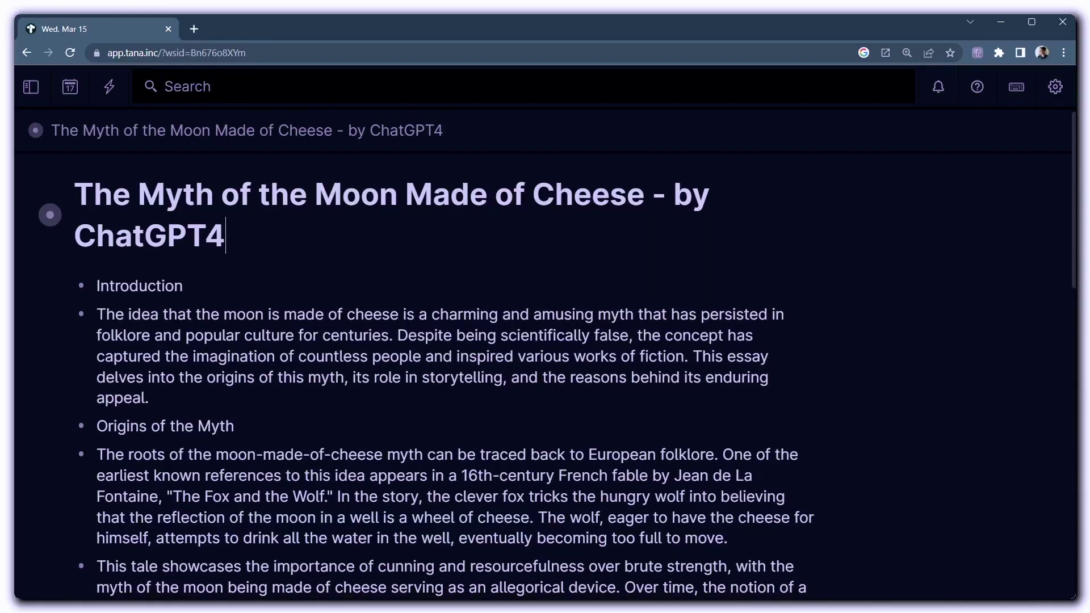
Scroll through the moon-cheese essay and its finished #longform version with styled headings and quote
scroll(454, 369, "down", 2)
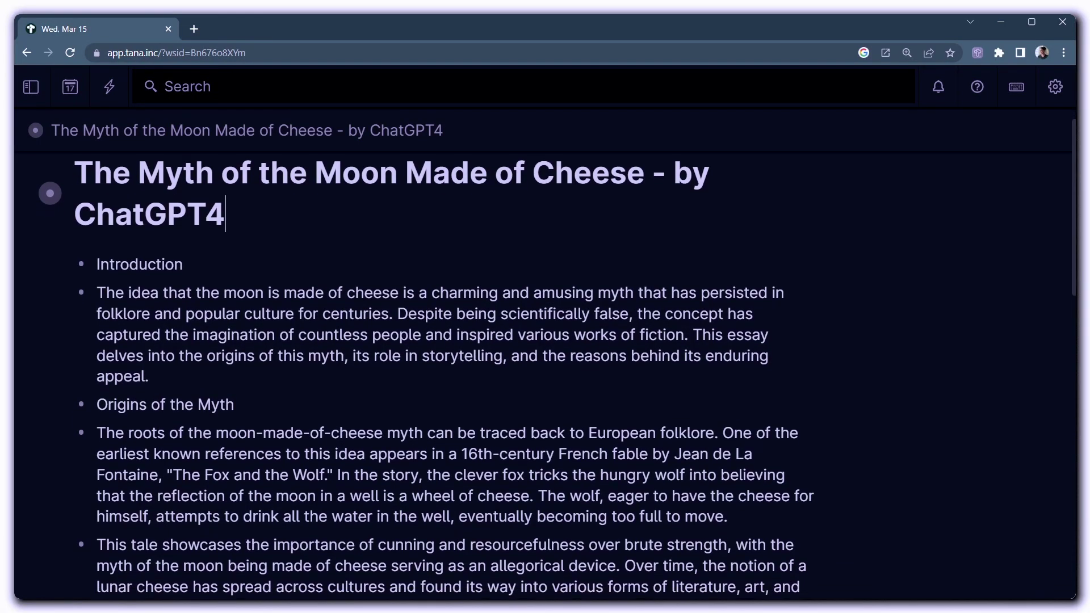
scroll(489, 369, "down", 1)
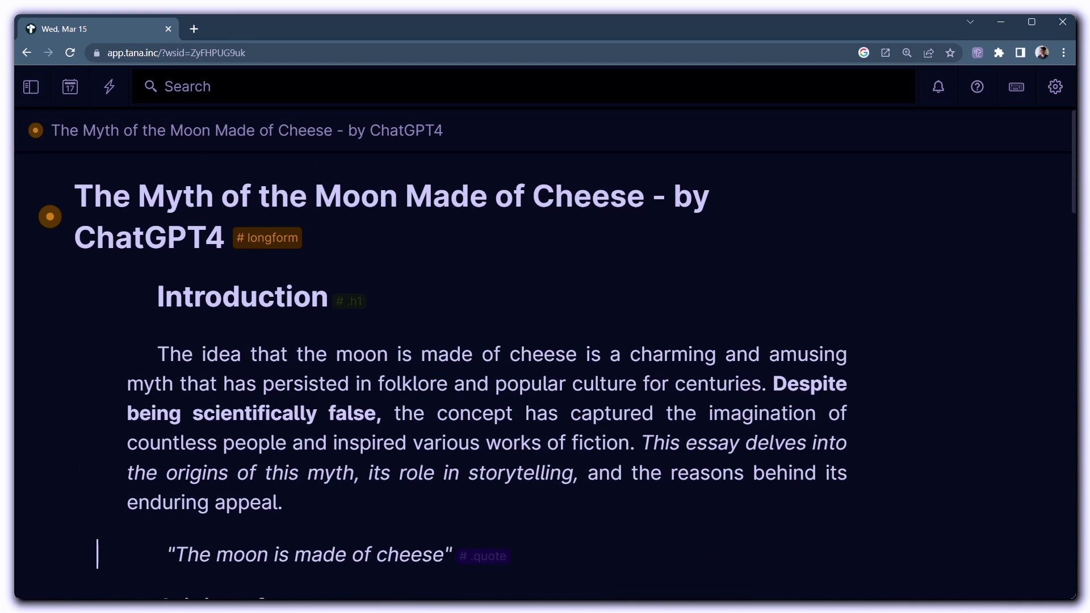
scroll(489, 369, "down", 2)
scroll(489, 369, "down", 3)
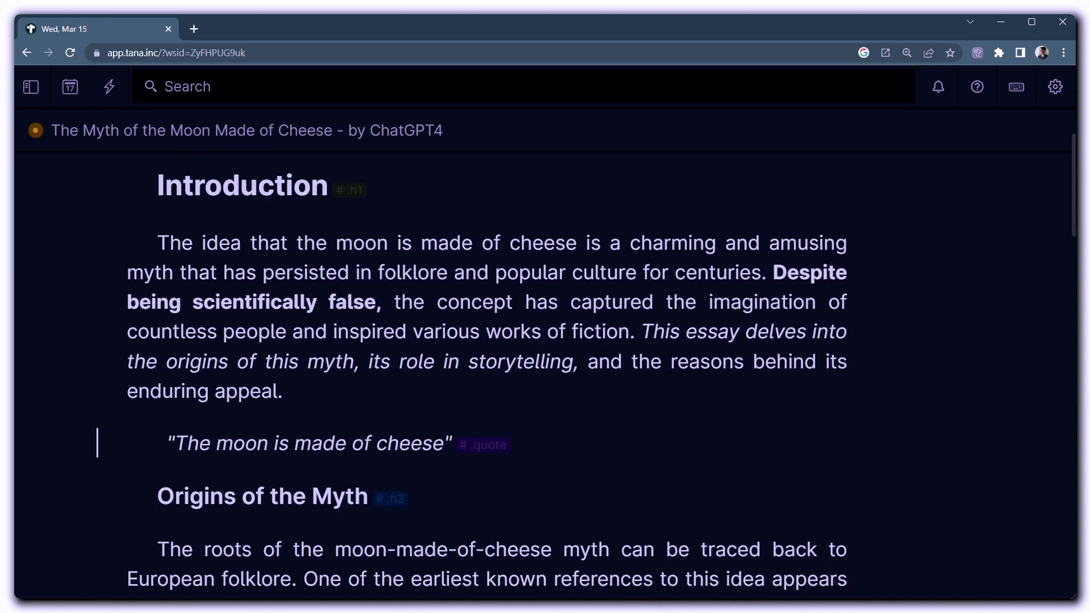
scroll(489, 369, "down", 3)
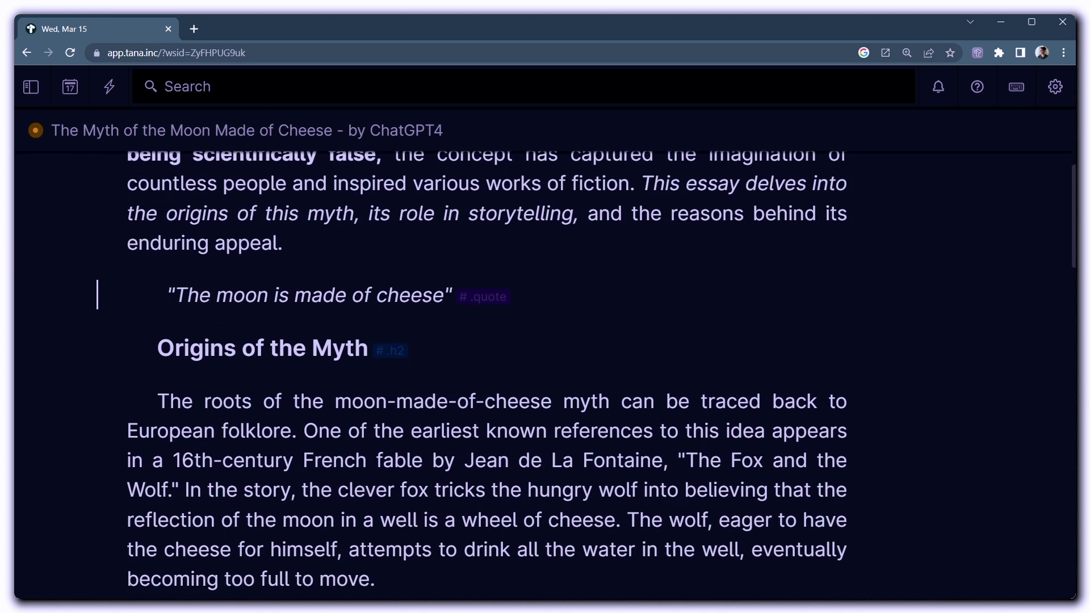
scroll(488, 369, "down", 3)
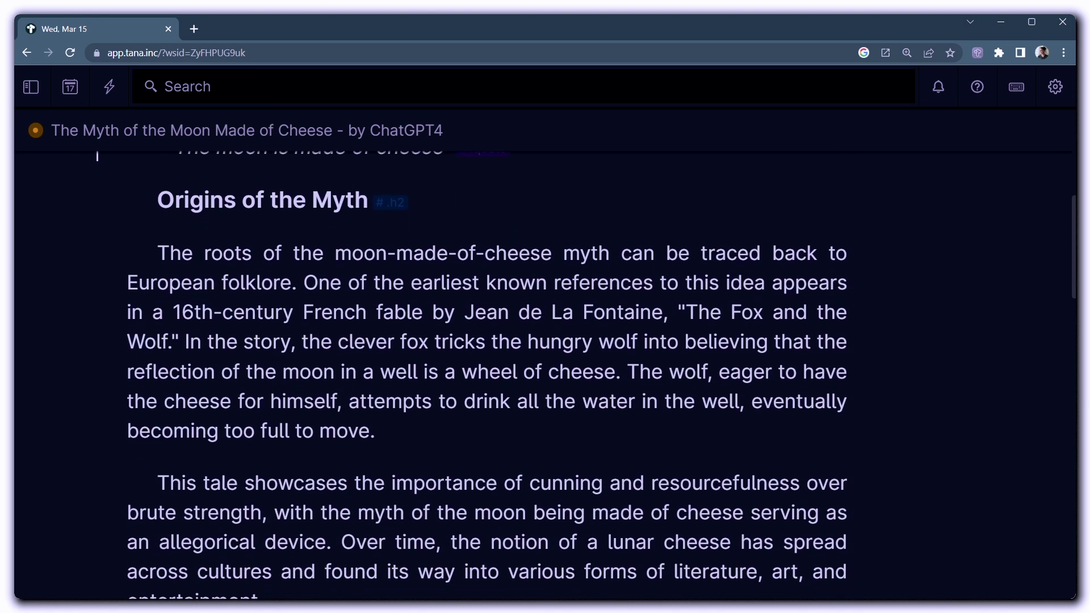
scroll(488, 369, "down", 3)
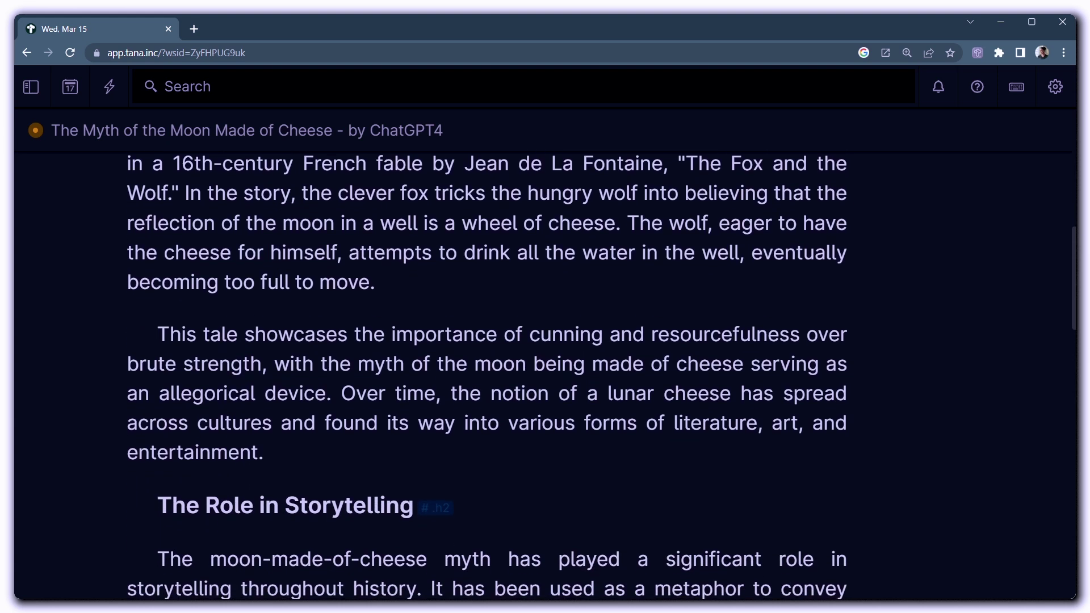
scroll(488, 369, "down", 3)
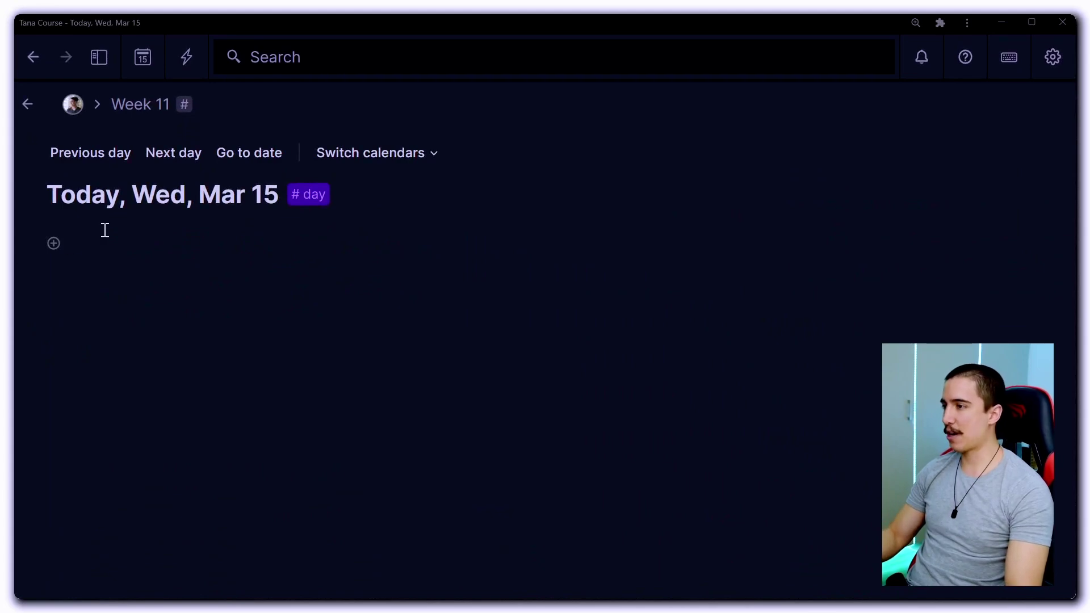
Paste the ChatGPT moon-cheese essay into a new node on today's page
key("Return")
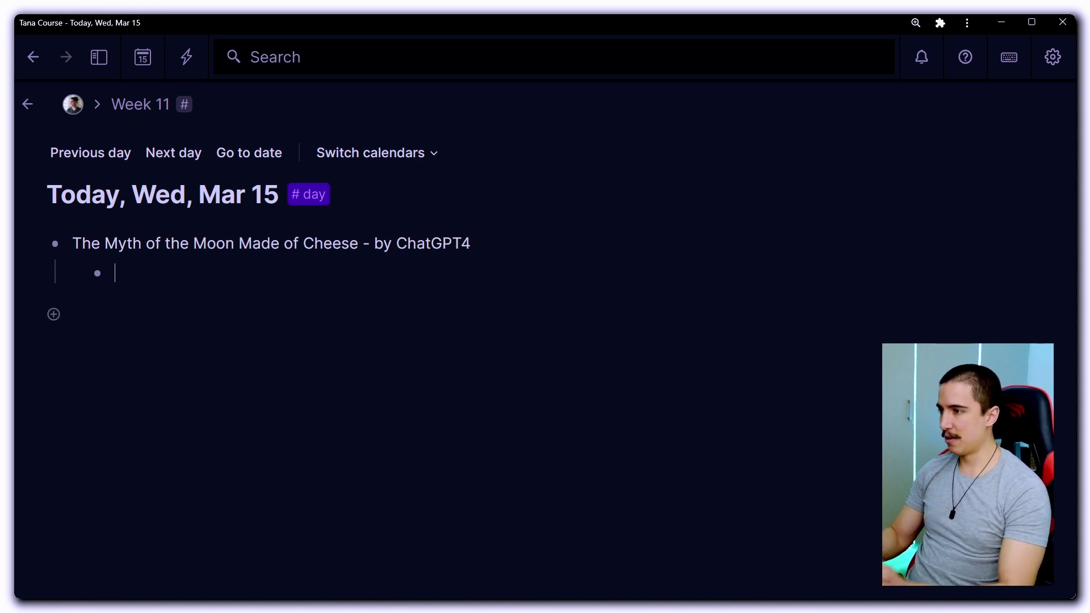
key("Return")
type("The idea that the moon is made of cheese is a charming and amusing myth that has persisted in folklore and popular culture for centuries. Despite being scientifically false, the concept has captured the imagination of countless people and inspired various works of fiction. This essay delves into the origins of this myth, its role in storytelling, and the reasons behind its enduring appeal.")
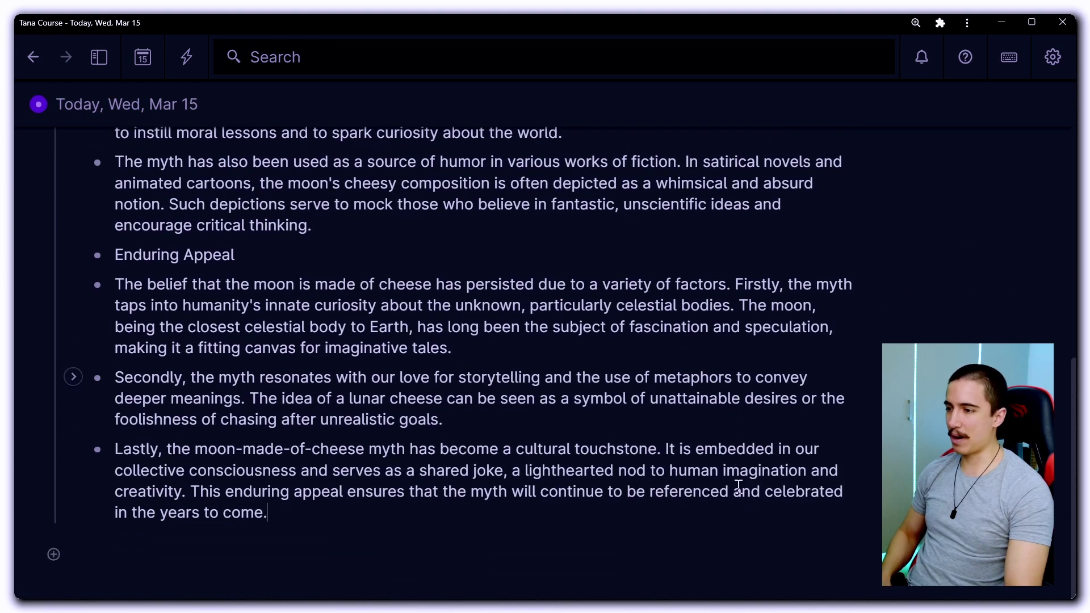
scroll(629, 486, "up", 15)
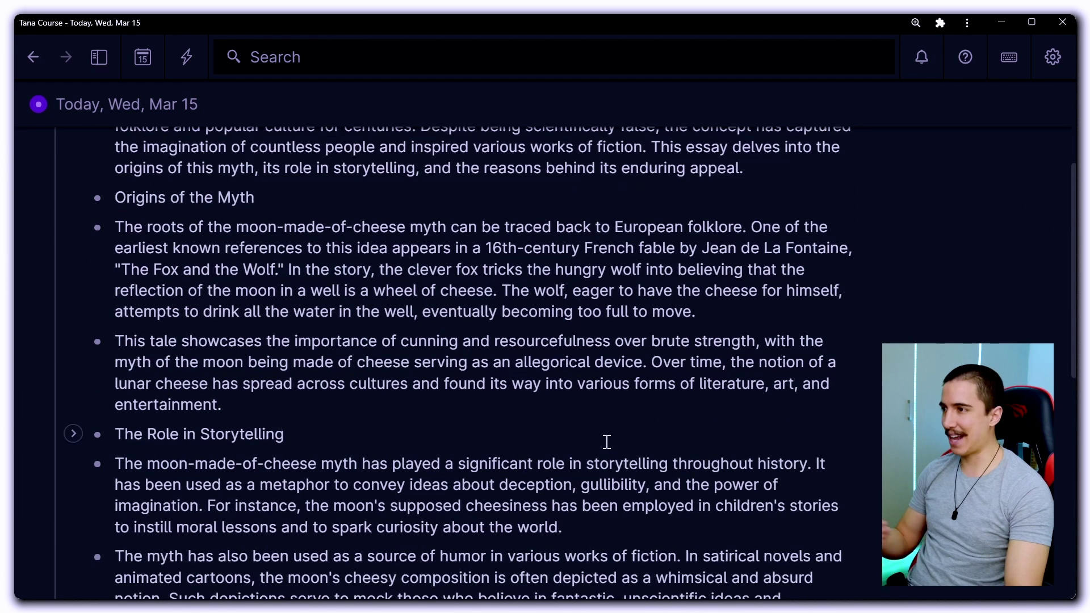
Zoom into the essay node and view its sections from Introduction to Conclusion
left_click(54, 250)
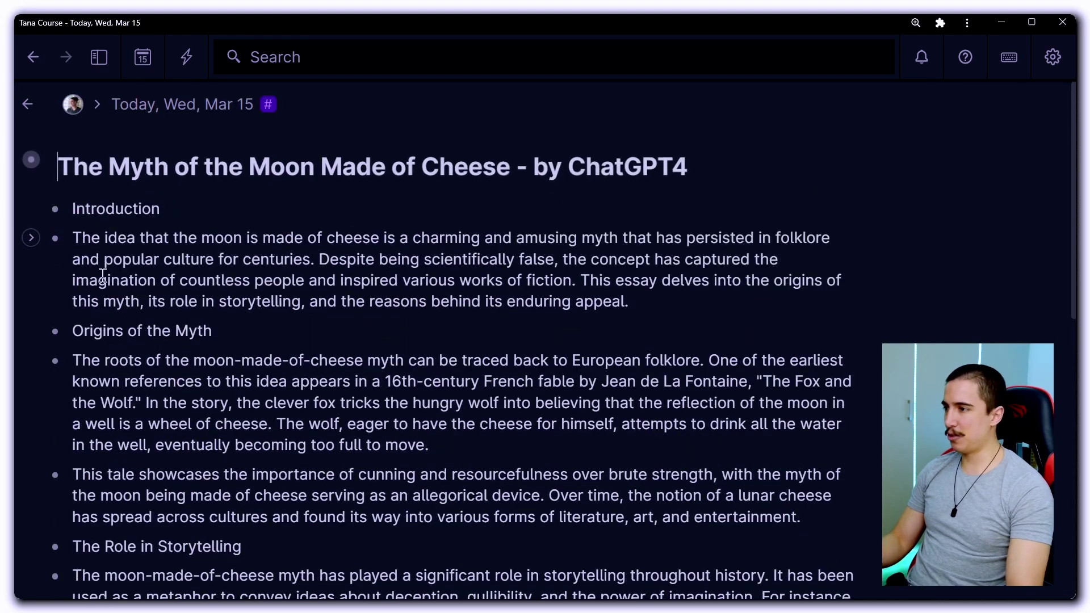
scroll(153, 298, "down", 5)
scroll(154, 298, "down", 3)
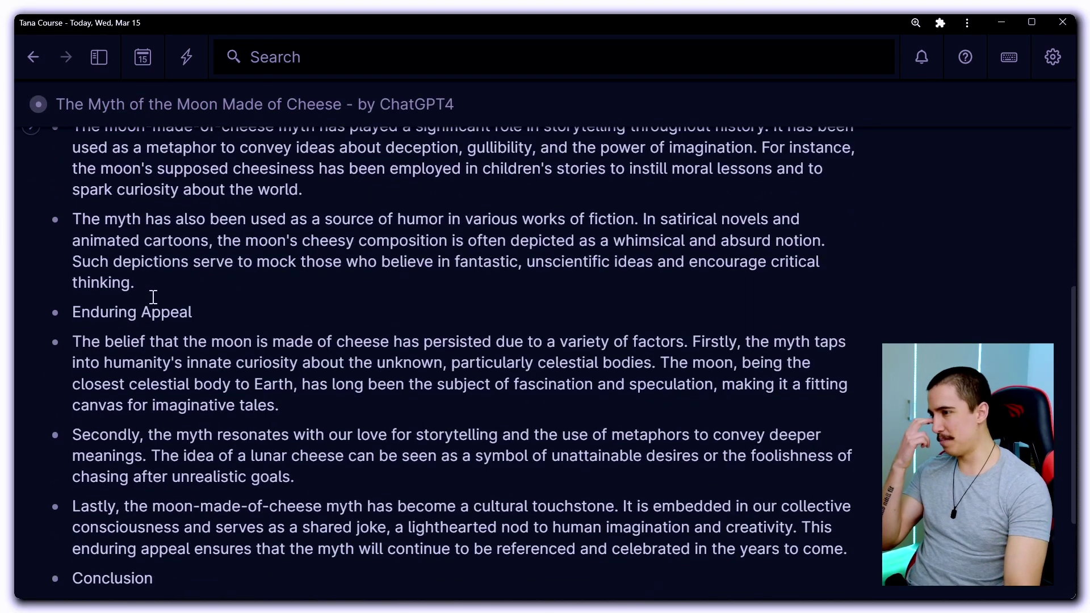
scroll(154, 295, "up", 8)
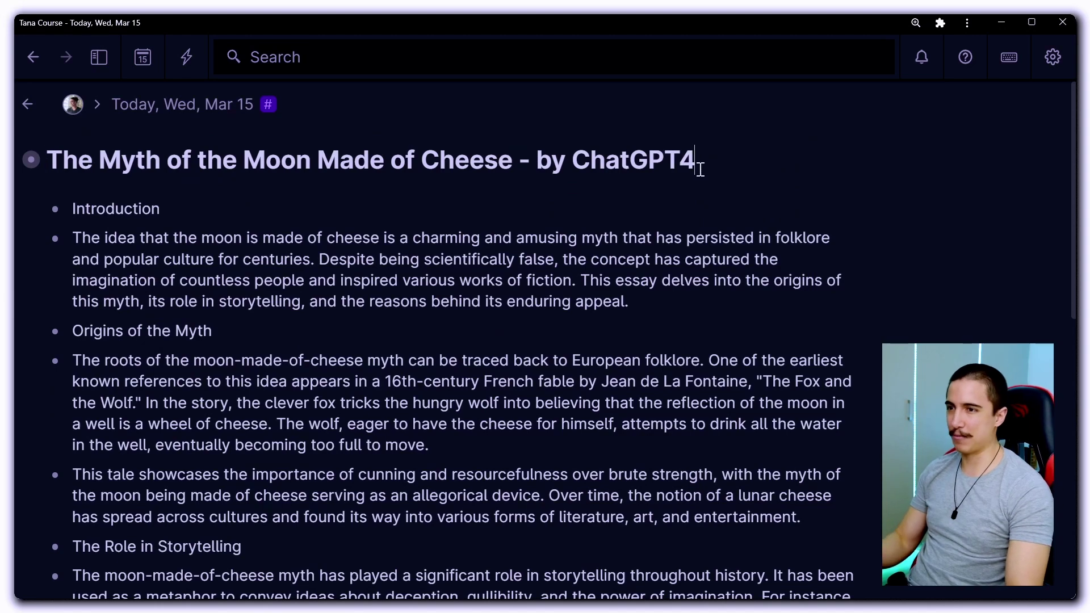
Add the #longform supertag to the essay title and review the justified, indented prose
left_click(701, 169)
type("#long")
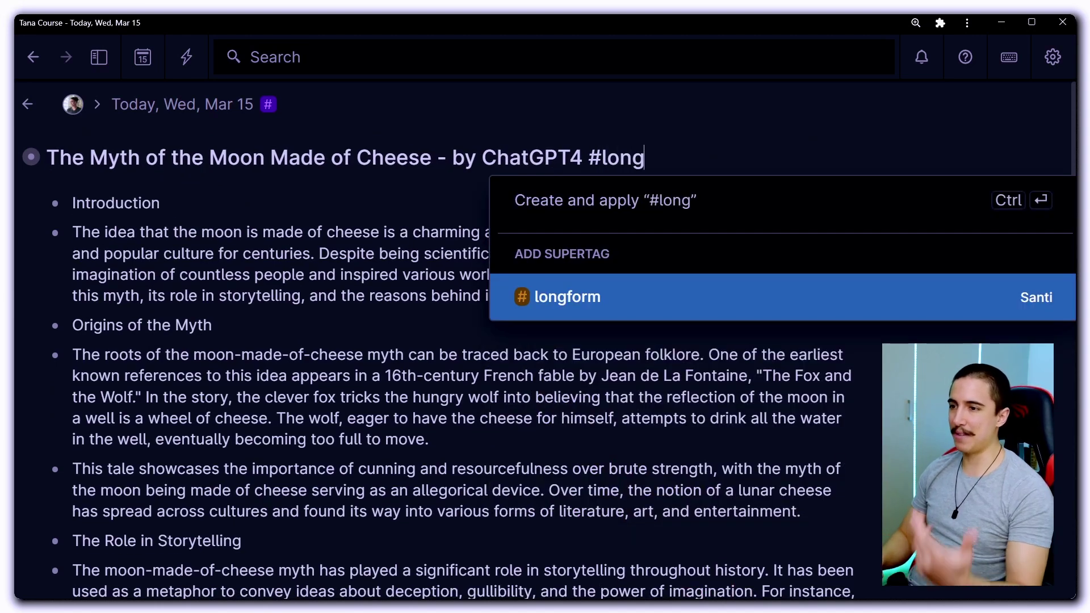
left_click(640, 297)
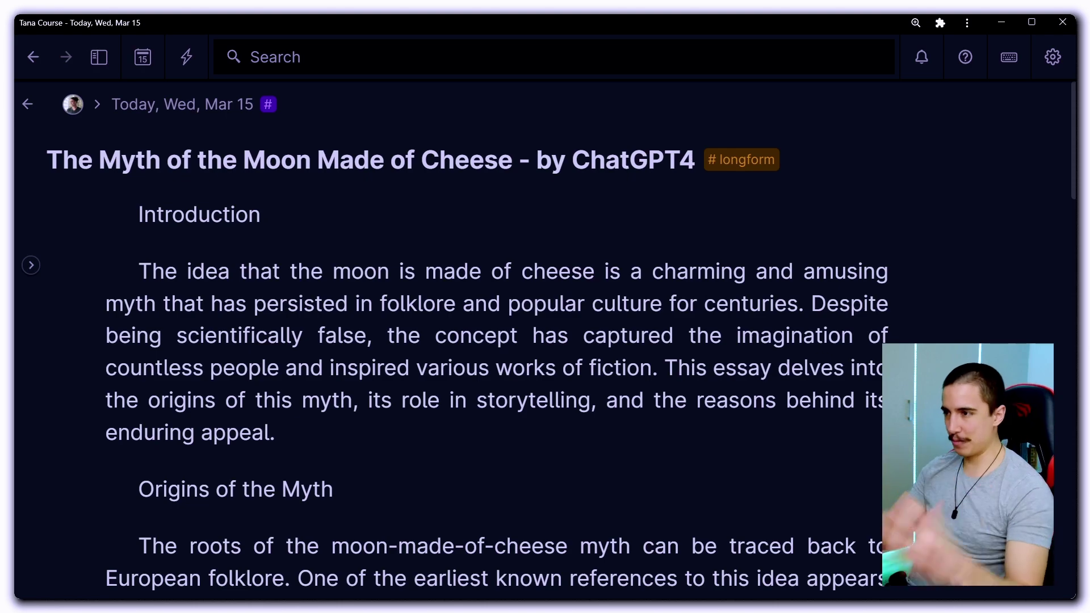
scroll(266, 409, "down", 20)
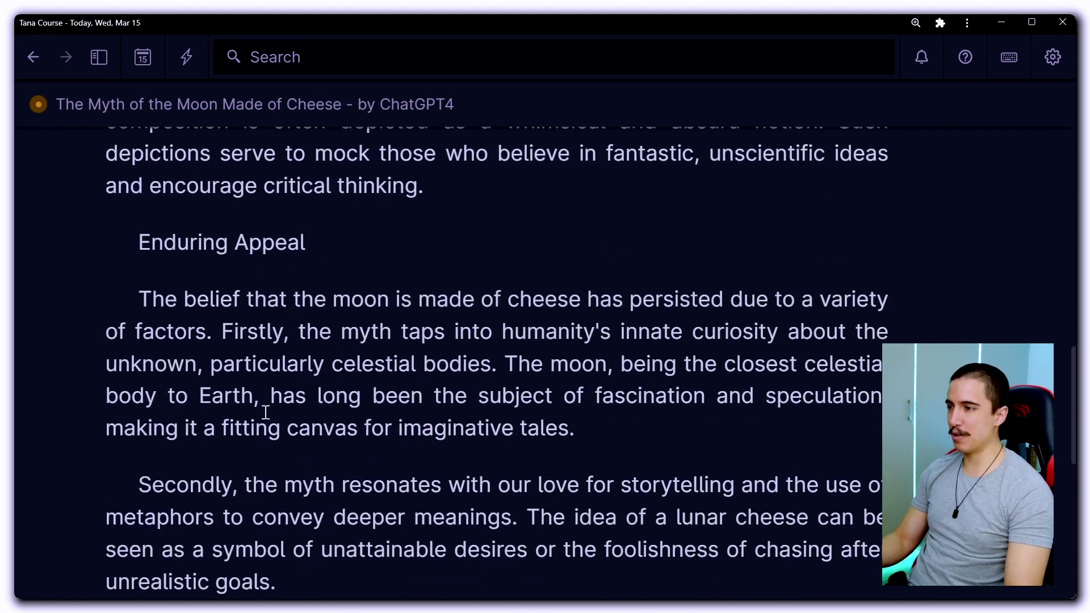
scroll(266, 412, "up", 20)
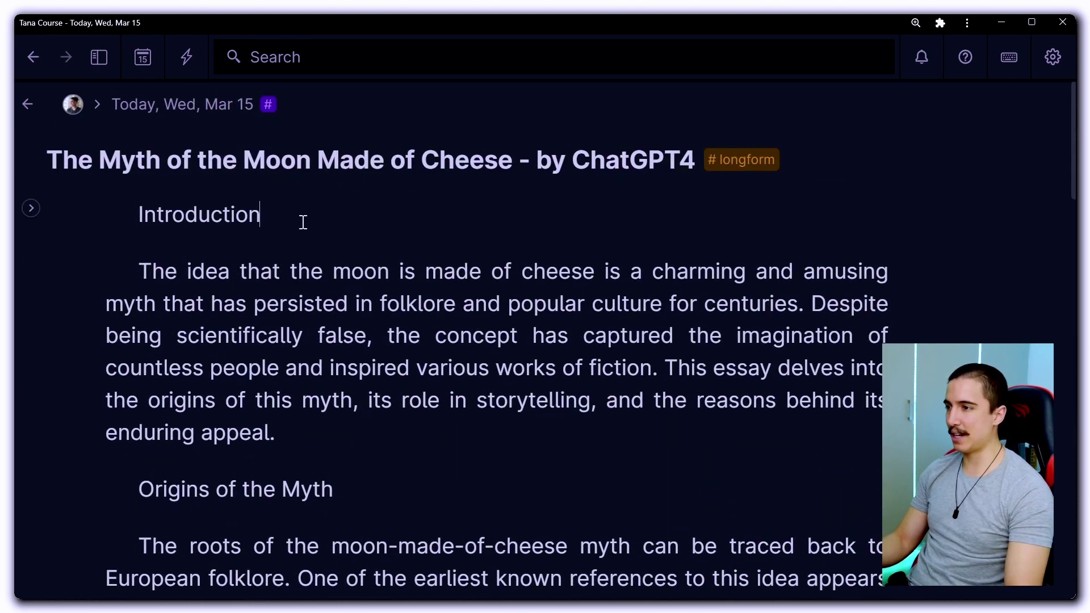
Tag Introduction as #h1 and Origins of the Myth as #h2
type("#h1")
key("Return")
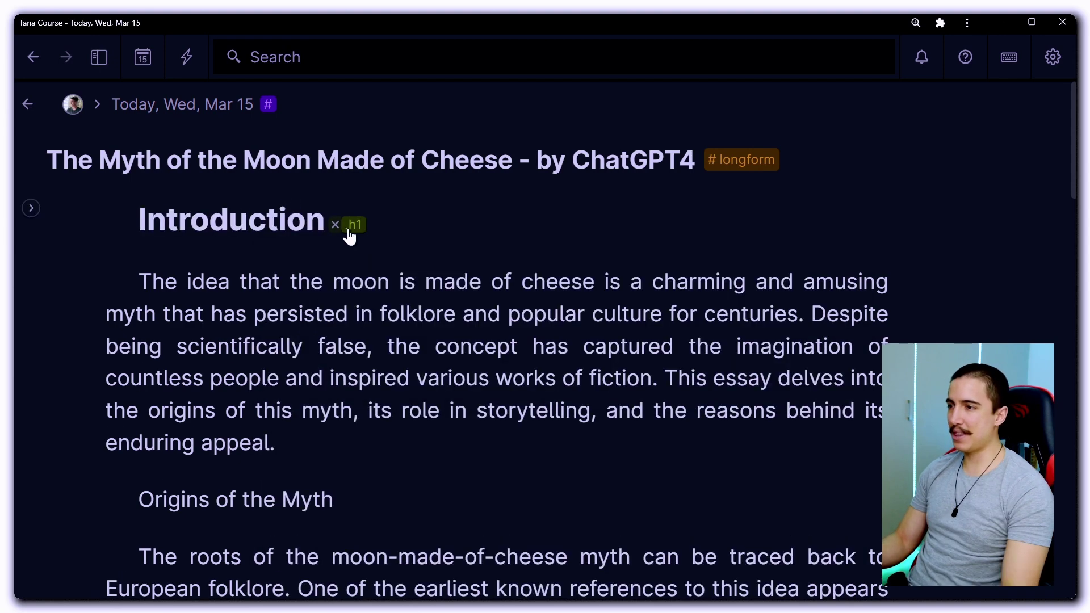
type("h")
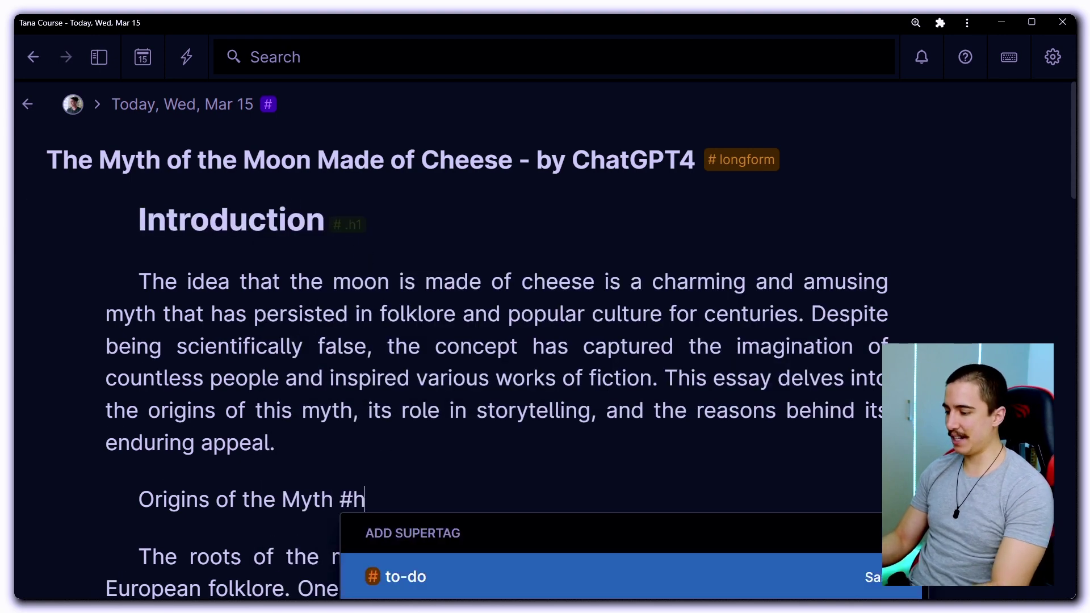
type("2")
key("Return")
scroll(381, 483, "down", 3)
scroll(381, 483, "down", 10)
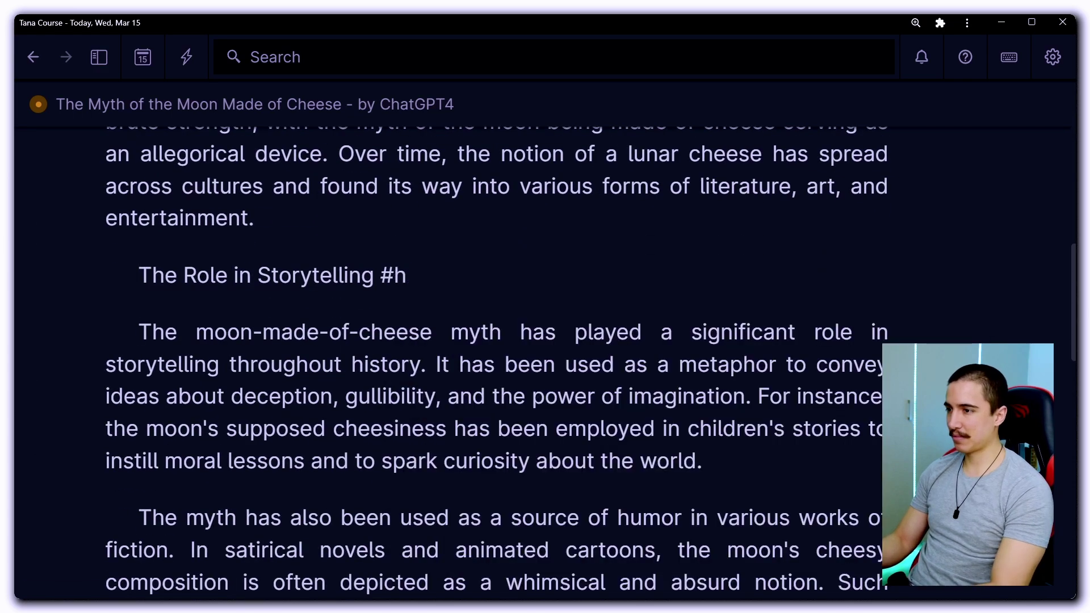
Tag The Role in Storytelling, Enduring Appeal as #h3, and Conclusion as #h2
key("Return")
scroll(365, 360, "down", 5)
left_click(306, 433)
type("#h3")
key("Return")
scroll(365, 360, "down", 5)
type("#h2")
key("Return")
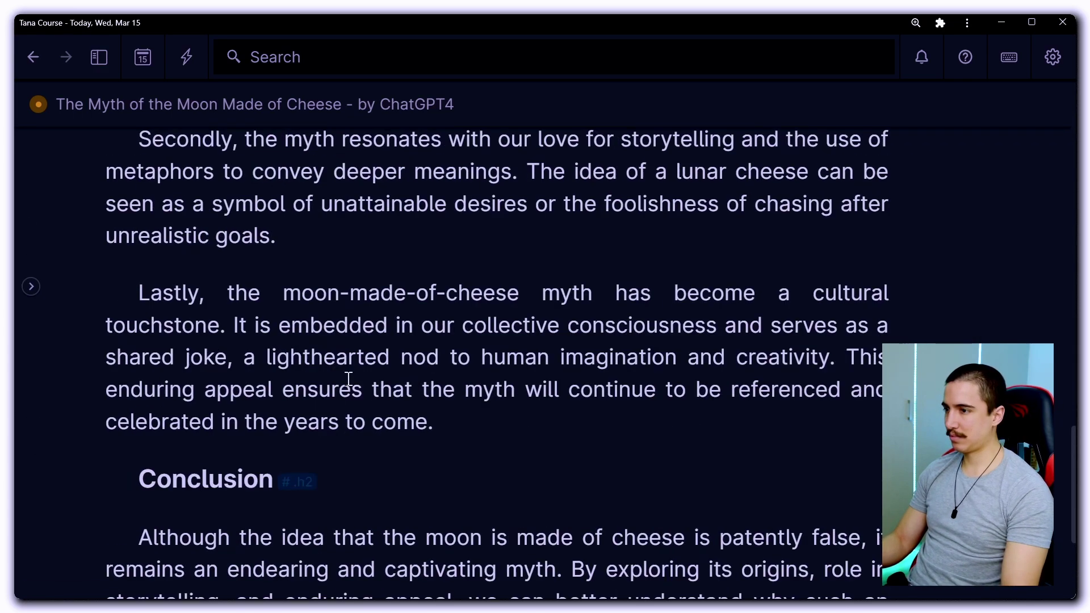
Add the quote 'The moon is made of cheese' below the last paragraph, tagged #.quote
left_click(435, 422)
key("Return")
type("\"The moon is made of cheese\"")
type("#.quote")
key("Return")
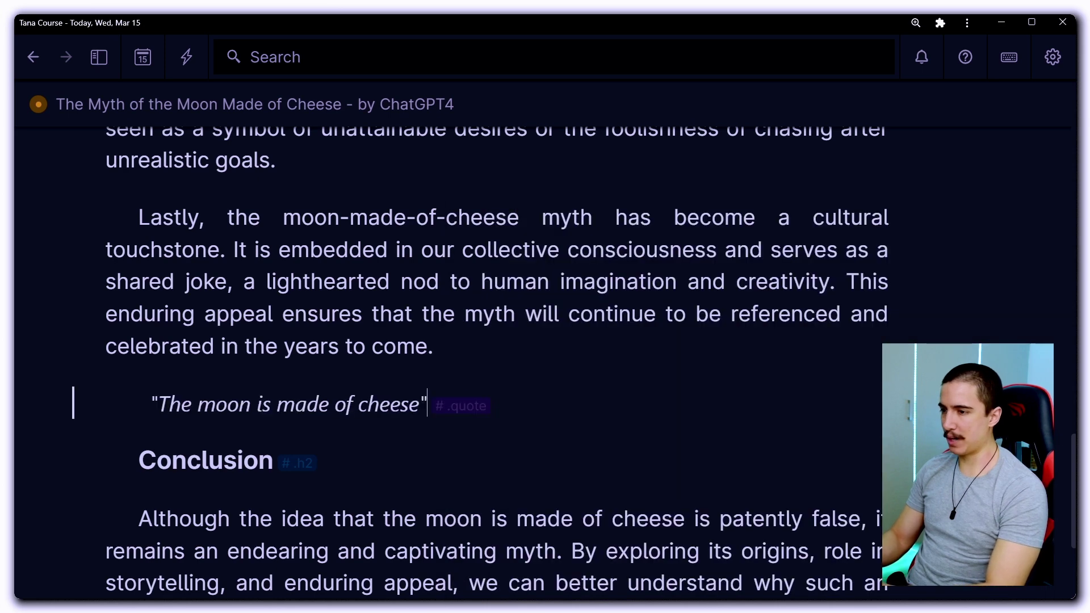
left_click(208, 461)
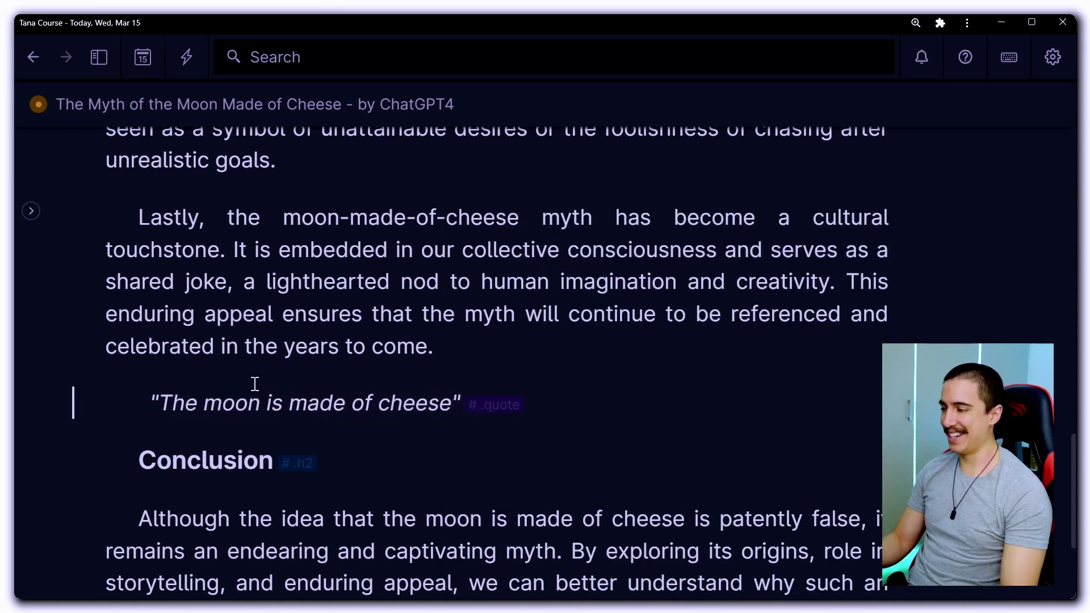
scroll(228, 382, "up", 15)
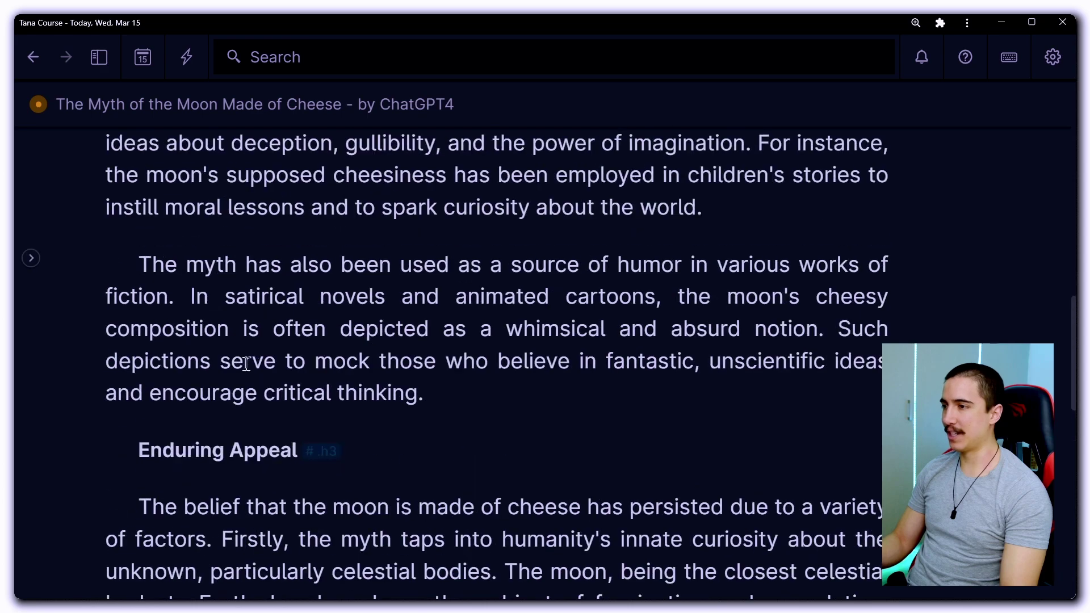
scroll(253, 363, "up", 4)
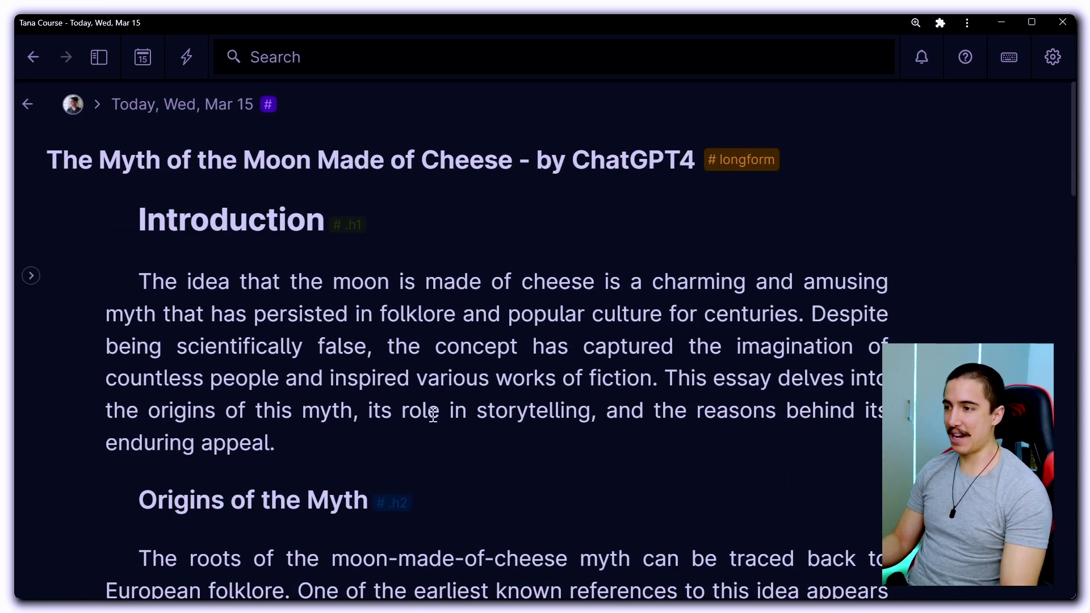
scroll(433, 414, "down", 15)
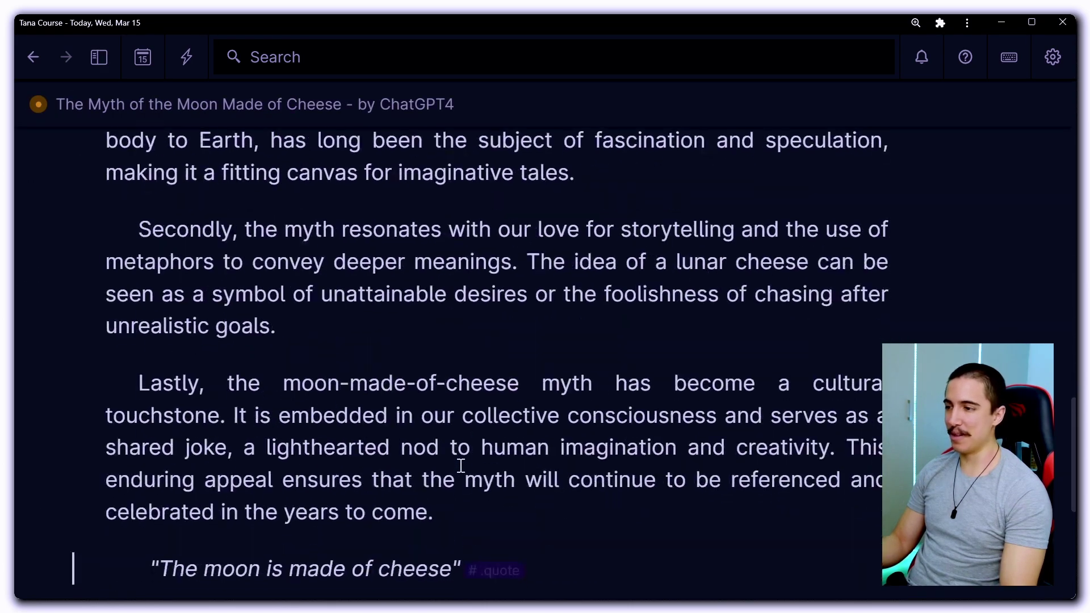
scroll(461, 465, "down", 5)
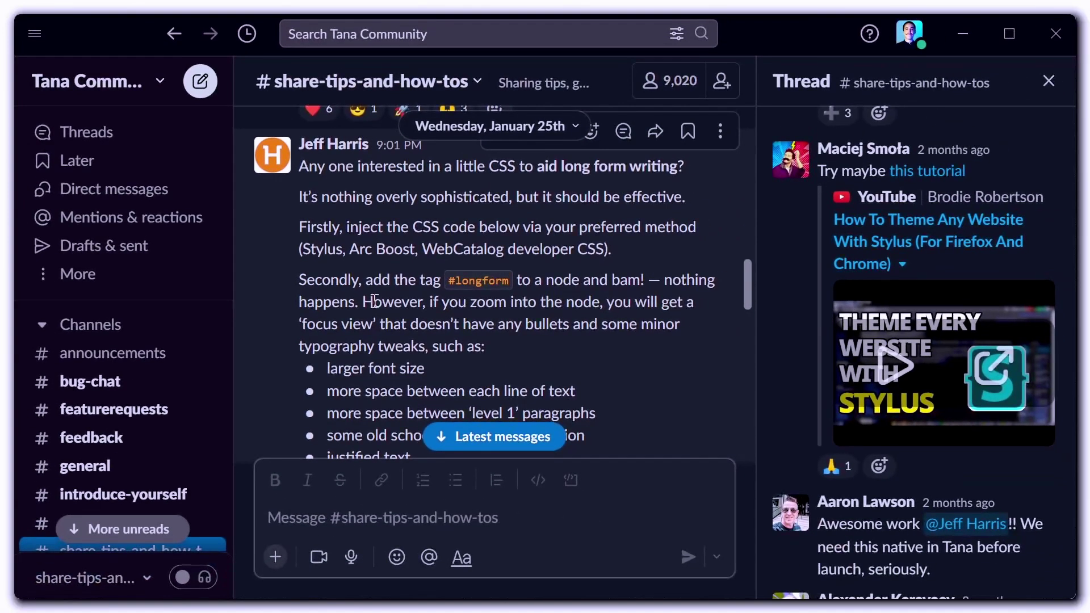
Scroll the Tana Community tip post to its longform CSS code block
scroll(375, 303, "down", 5)
scroll(375, 303, "down", 2)
scroll(339, 243, "up", 4)
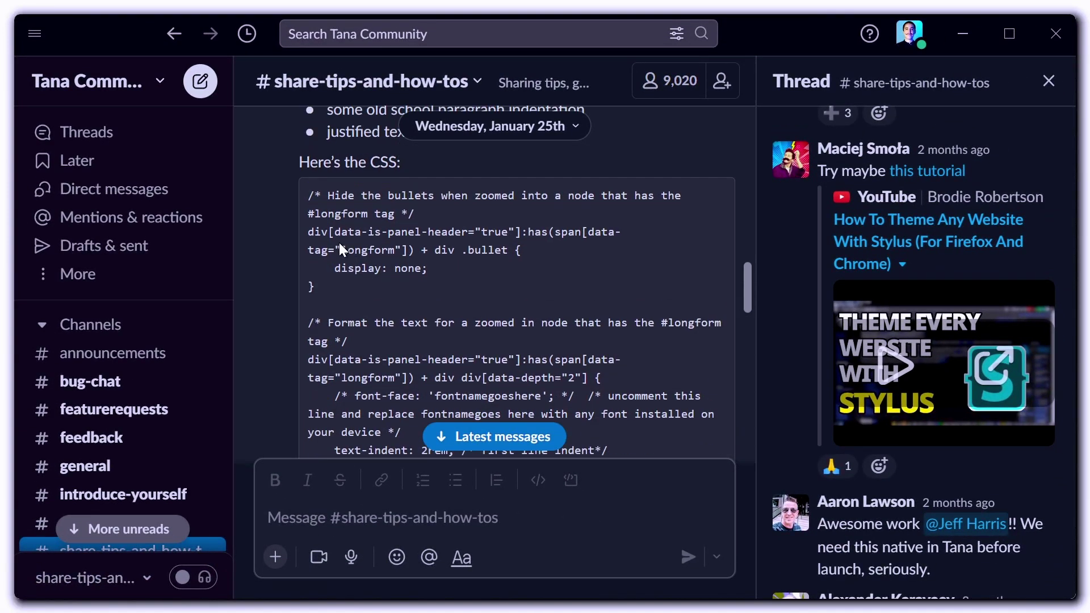
key("super+Tab")
Bring up the 'Hacks for Long-Form Writing in Tana' blog post and turn on dark mode
left_click(599, 235)
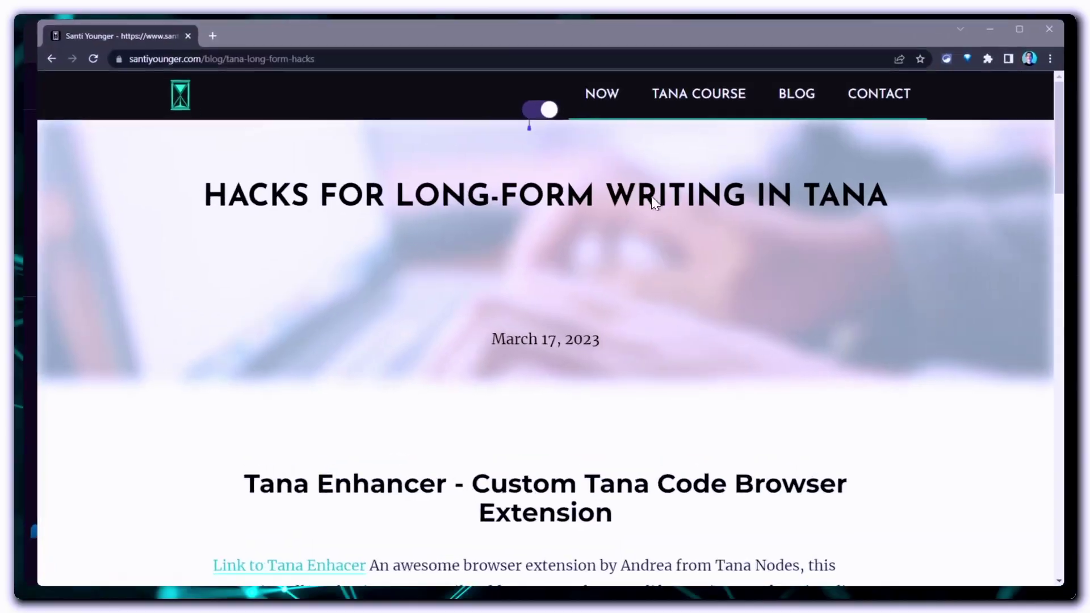
left_click(536, 105)
scroll(492, 325, "down", 15)
scroll(442, 338, "down", 4)
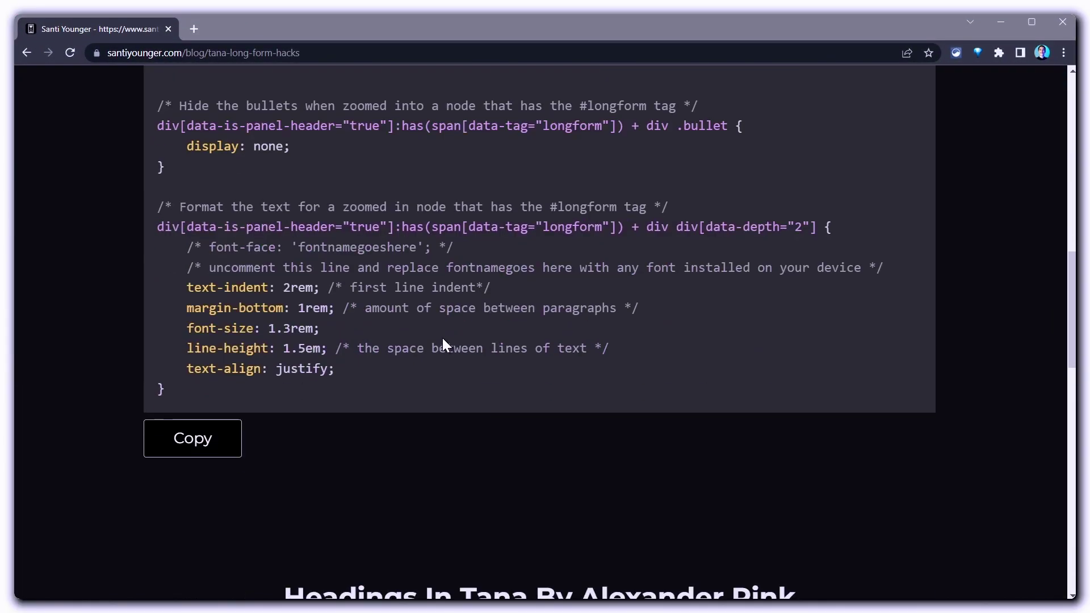
scroll(341, 398, "up", 3)
scroll(193, 514, "down", 2)
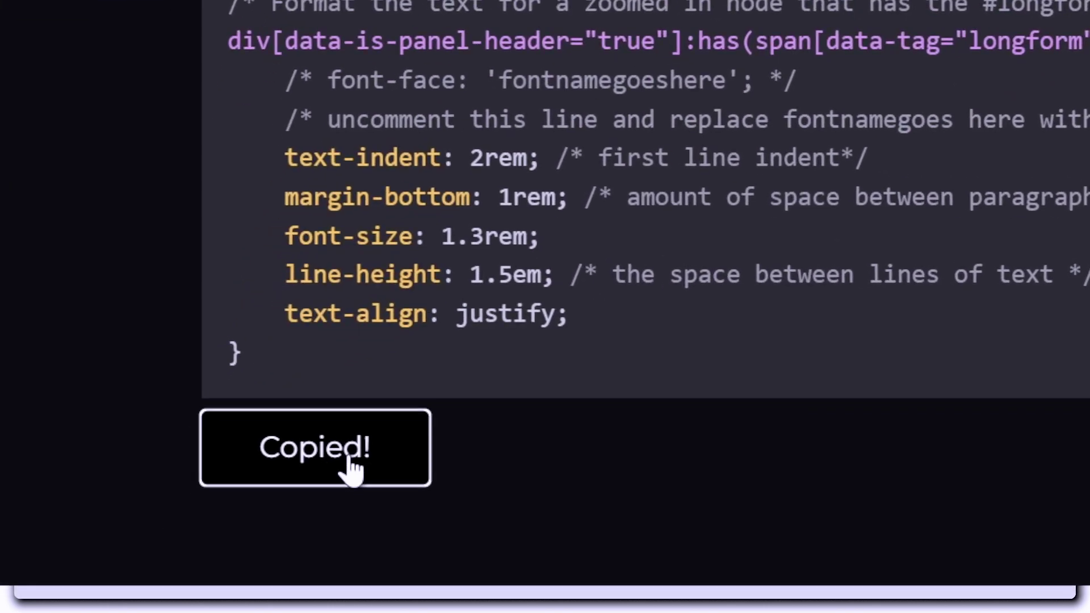
Select and copy the blog's #longform CSS code block
left_click_drag(230, 489, 137, 192)
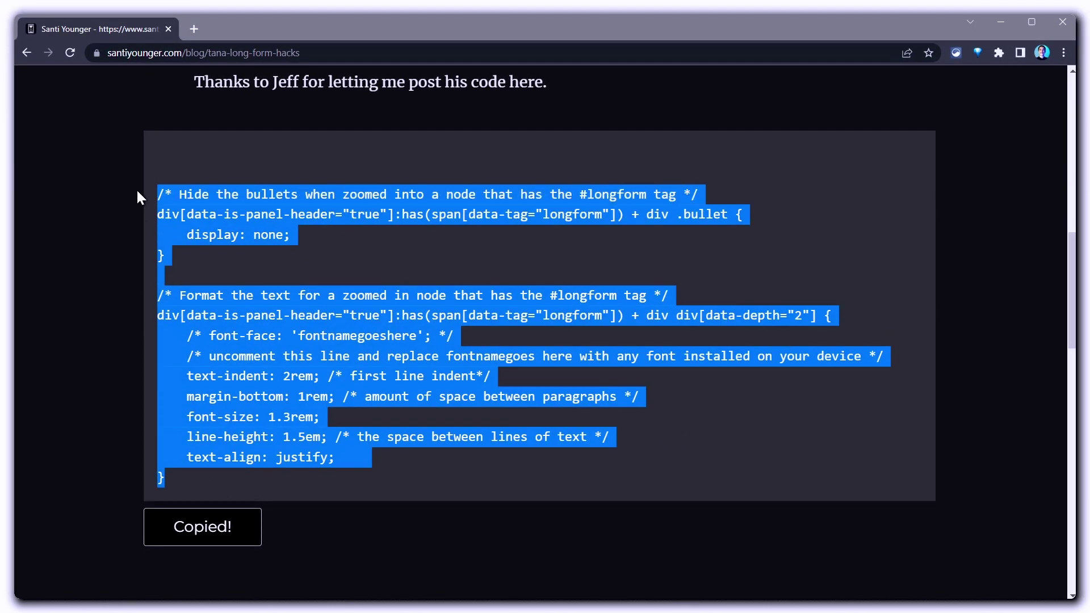
left_click(178, 332)
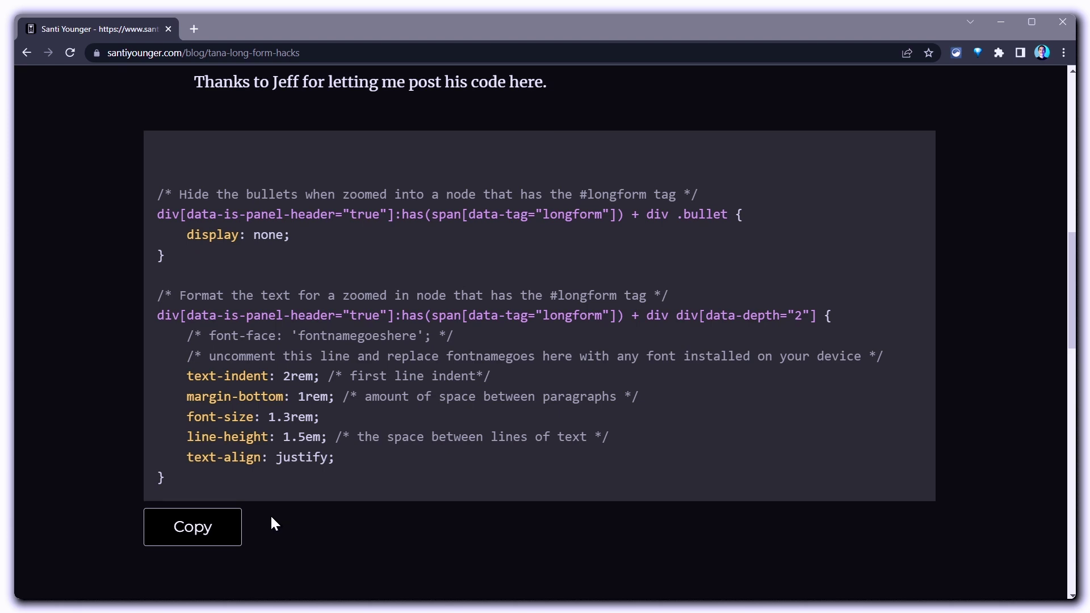
key("super+Tab")
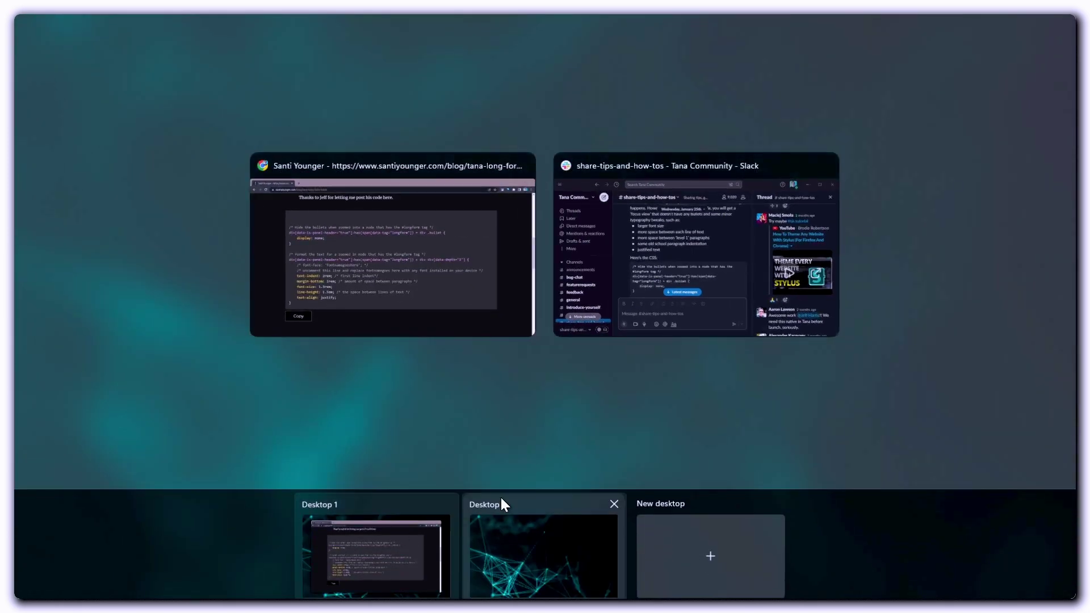
Add the Tana Enhancer extension to Chrome, continuing past the caution warning
left_click(624, 328)
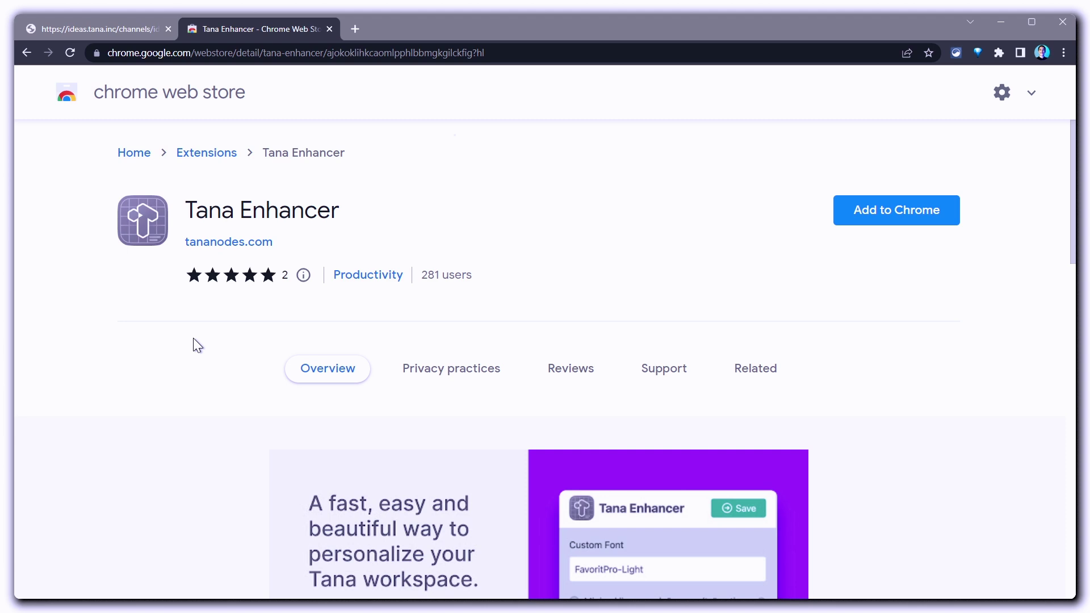
left_click(916, 210)
left_click(613, 143)
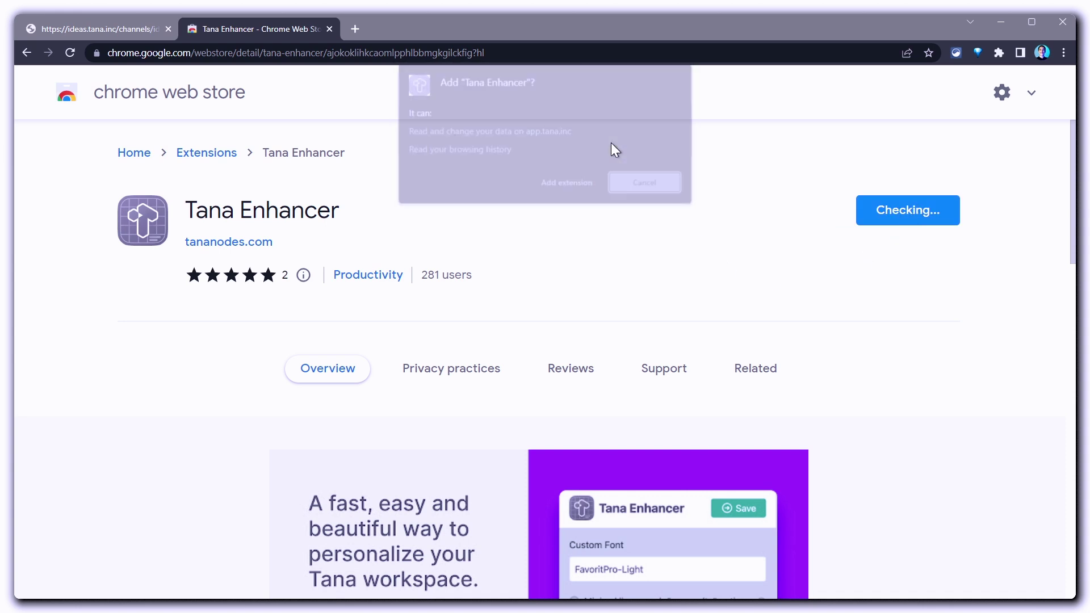
left_click(573, 183)
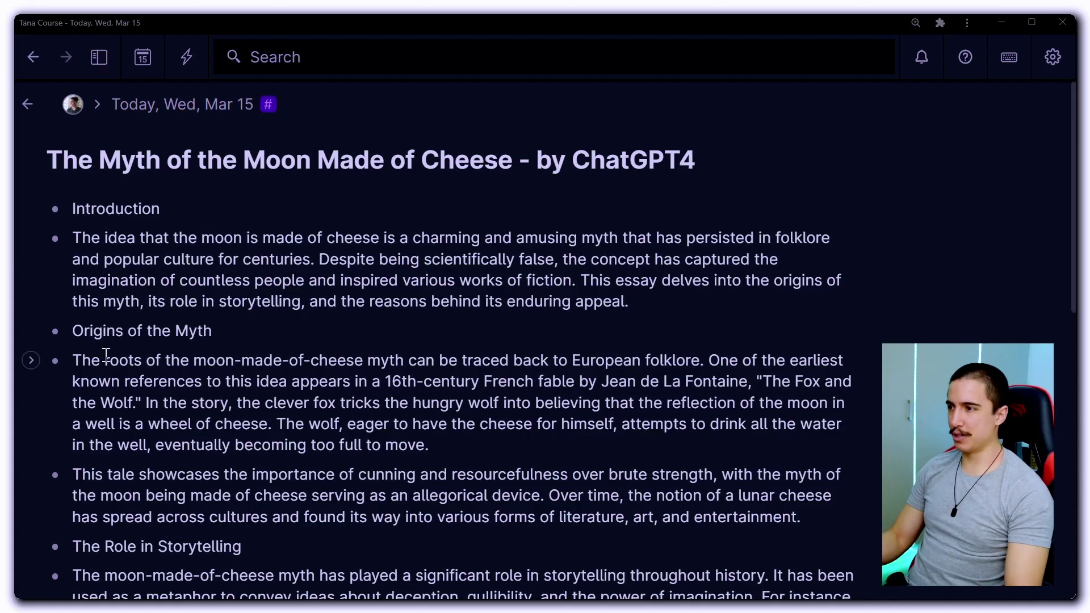
Paste the copied #longform CSS into Tana Enhancer's Custom CSS box and save it
scroll(192, 430, "down", 8)
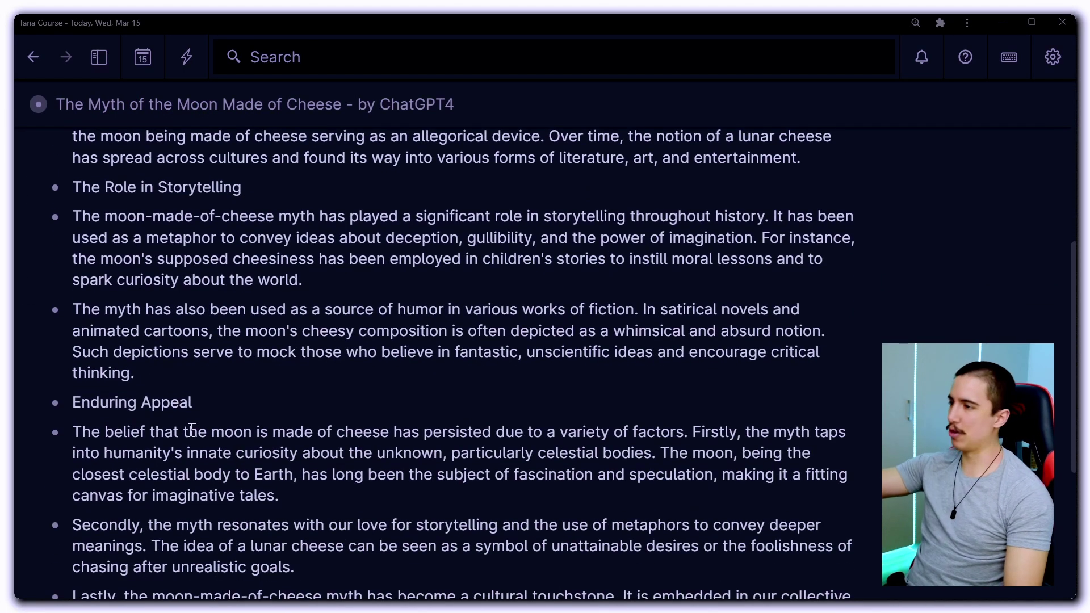
scroll(192, 430, "up", 8)
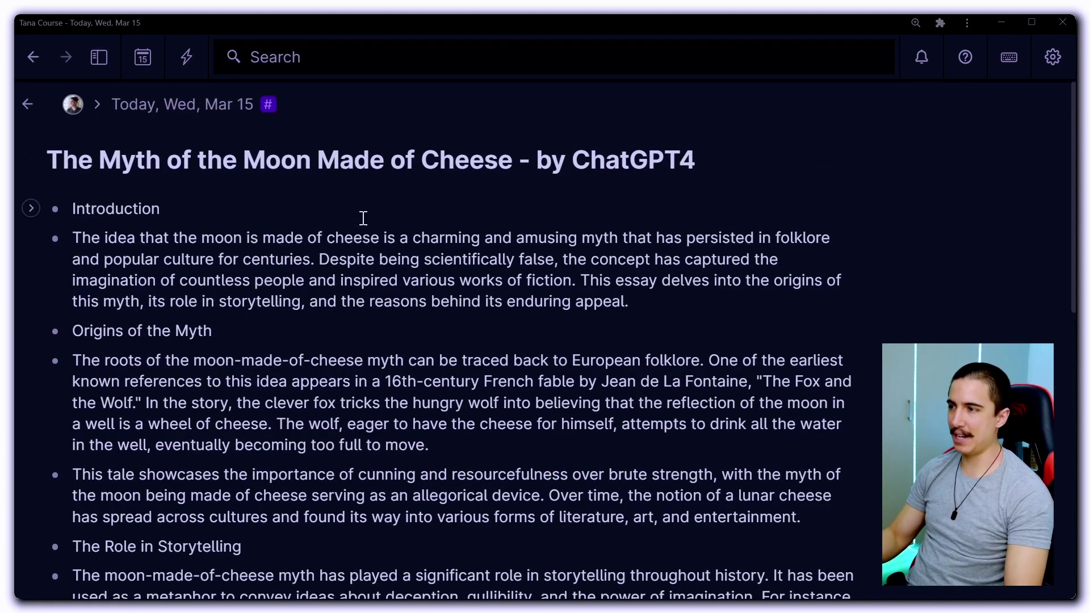
left_click(940, 23)
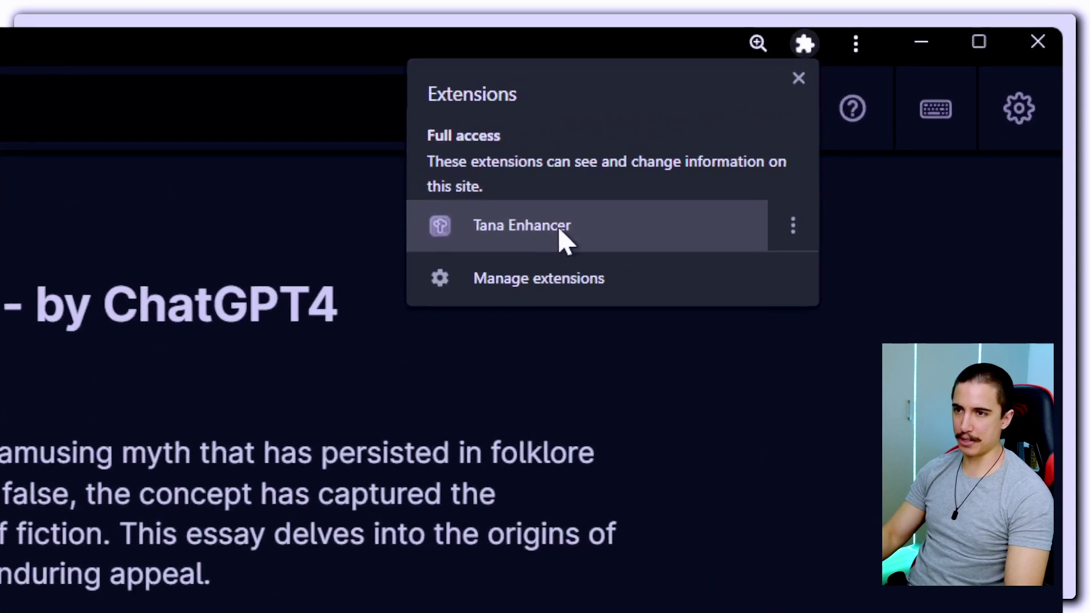
left_click(521, 247)
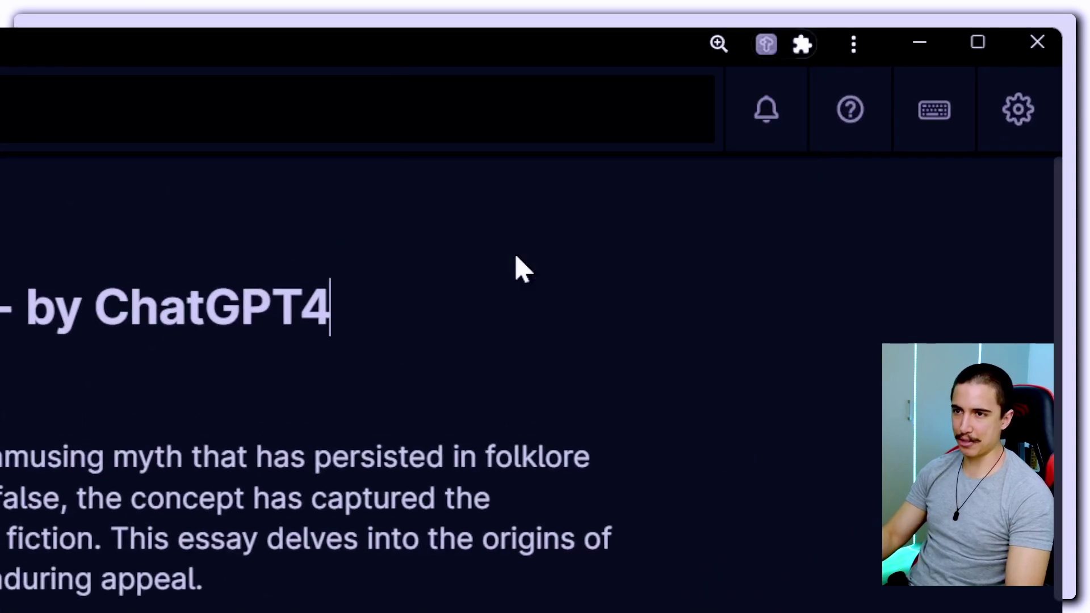
scroll(523, 309, "down", 6)
left_click(429, 201)
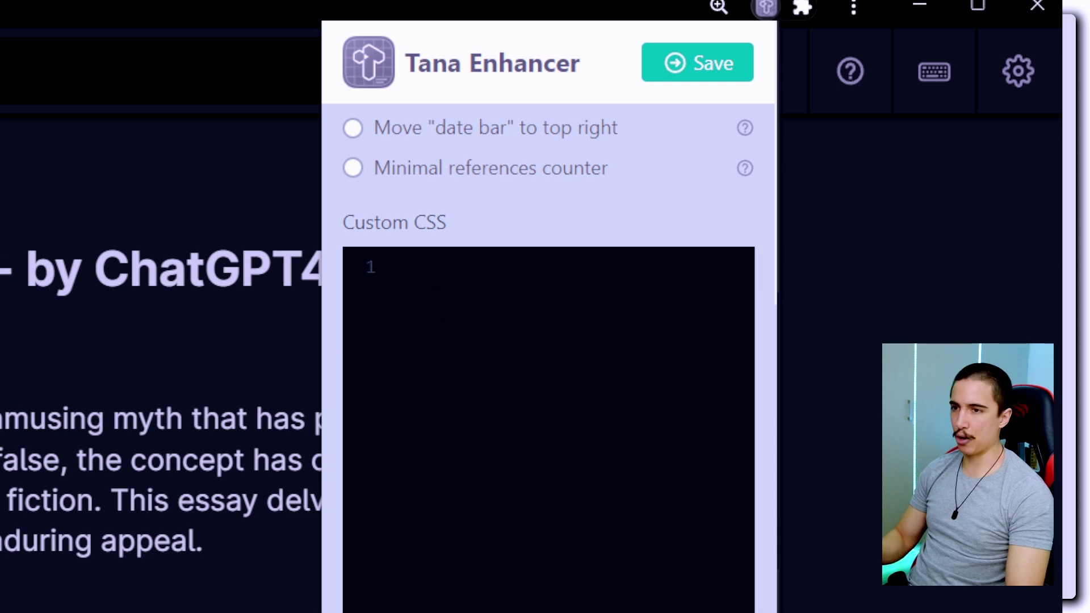
key("ctrl+v")
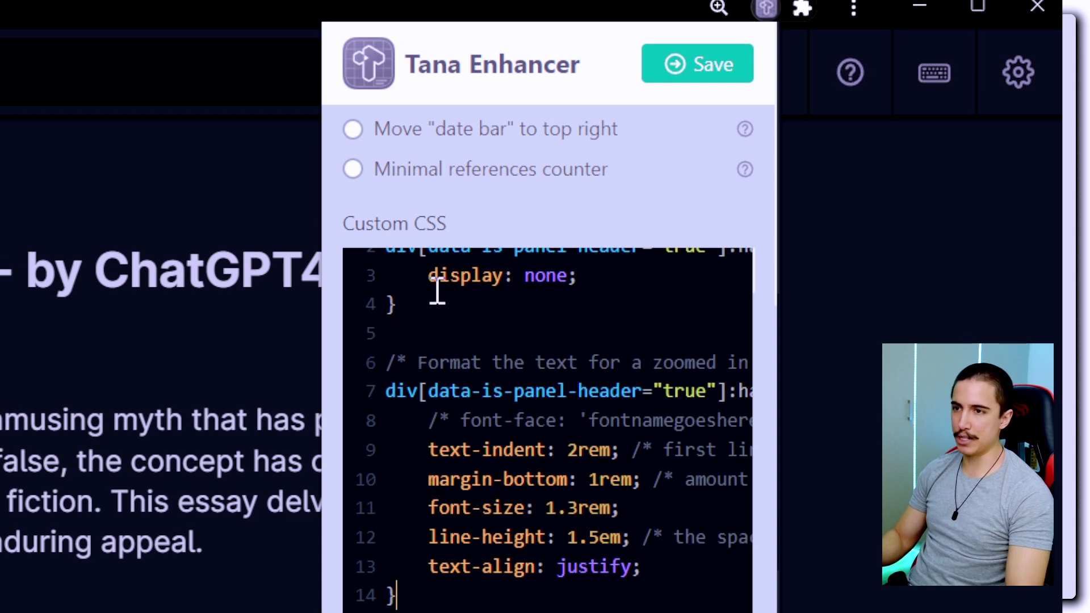
scroll(478, 316, "up", 2)
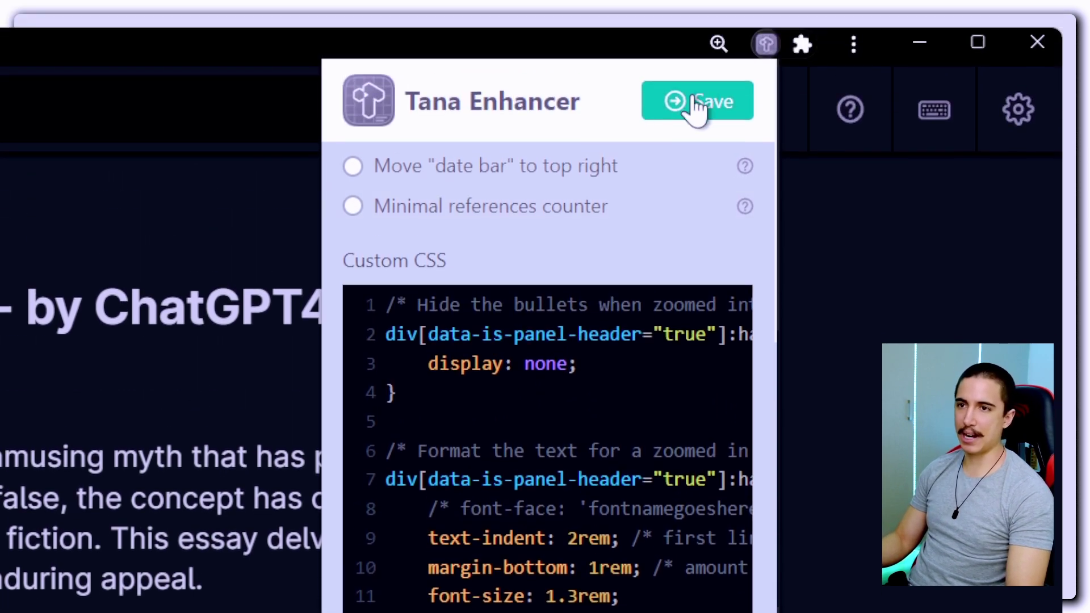
left_click(695, 103)
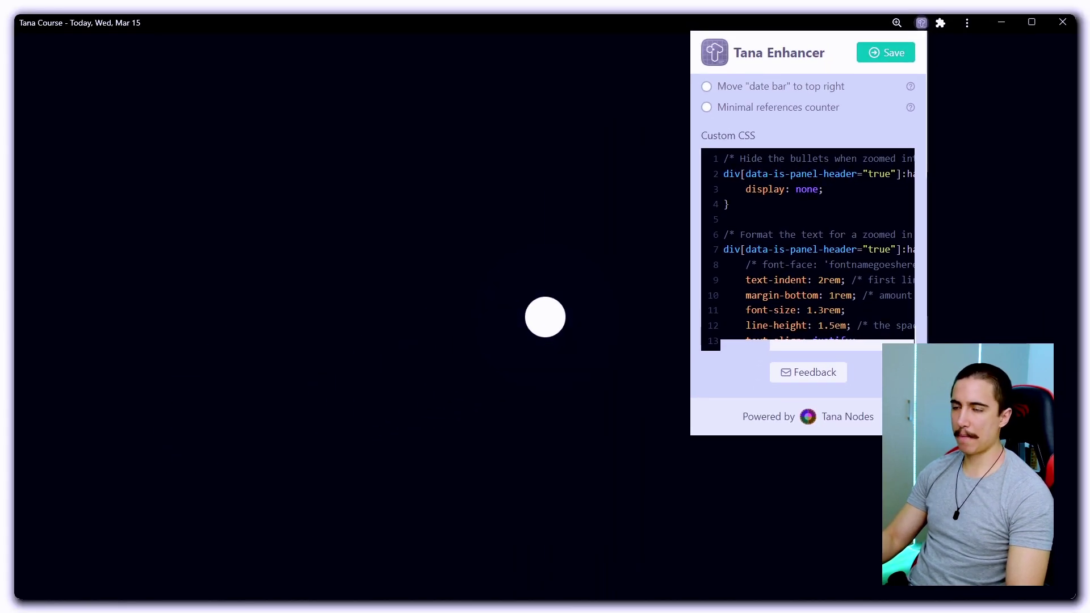
Apply the #longform supertag to the Moon Made of Cheese essay title and review the bullet-free prose
left_click(769, 161)
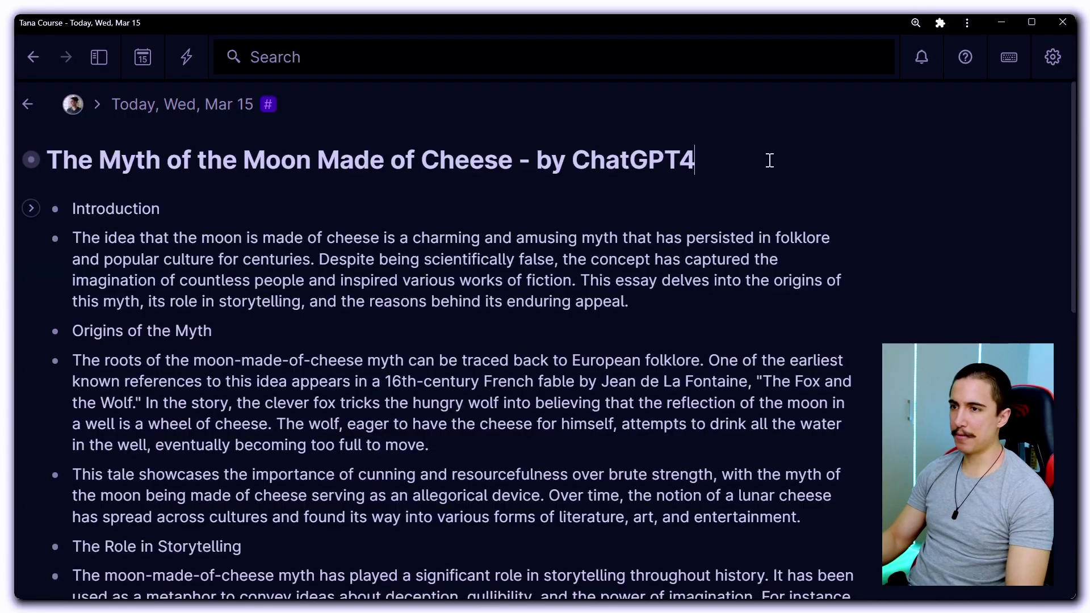
type("#long")
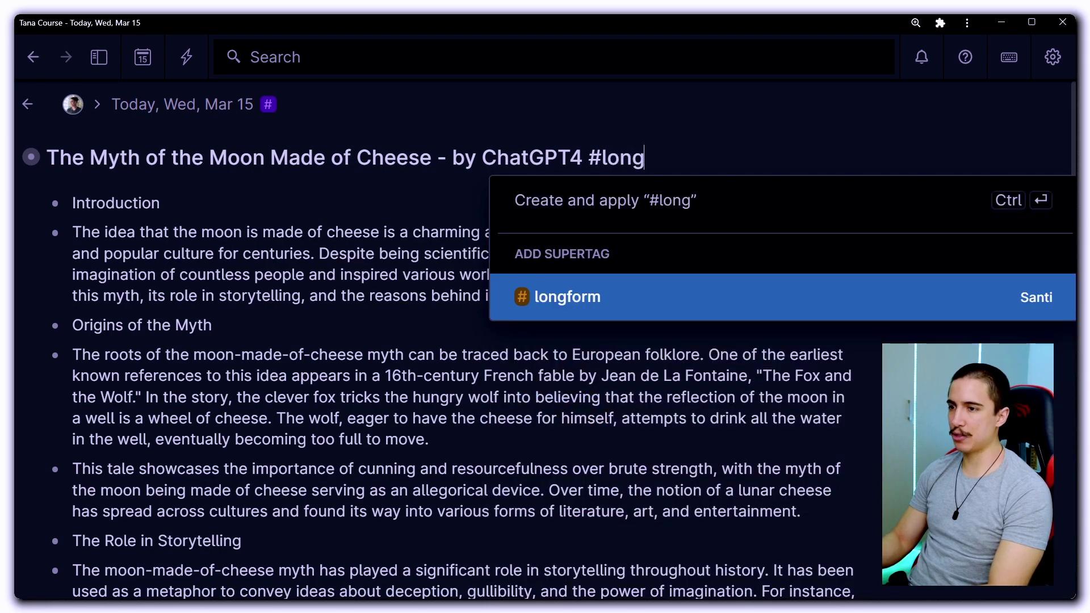
key("Return")
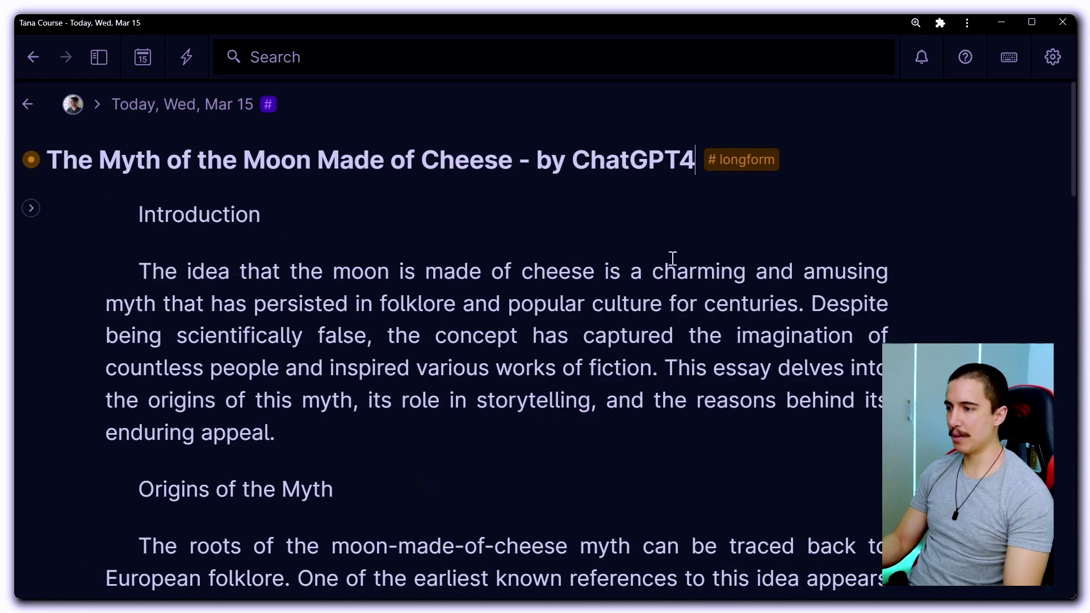
scroll(672, 258, "down", 15)
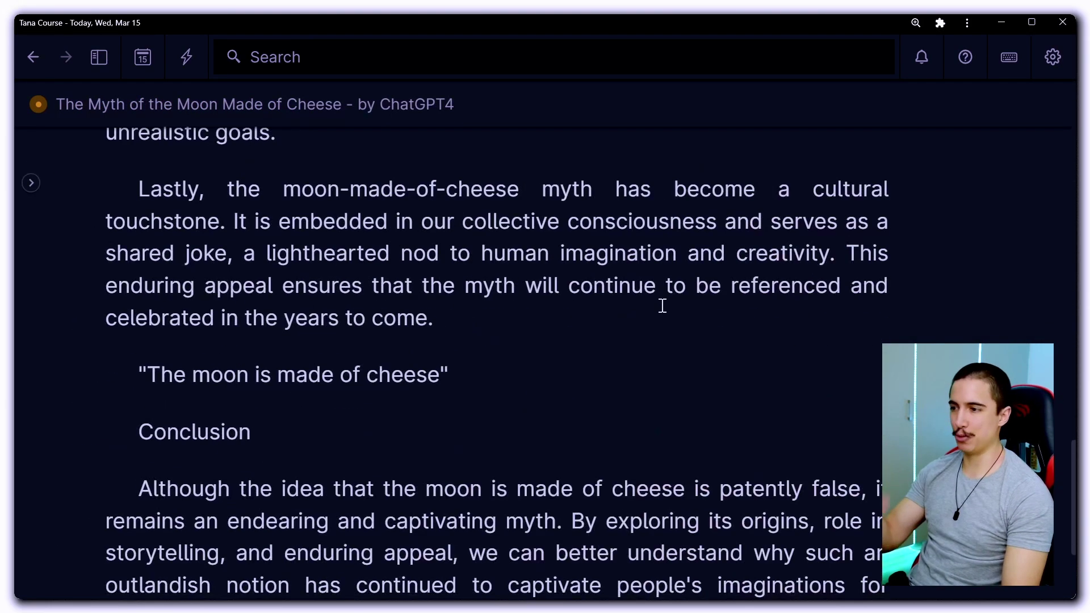
scroll(663, 305, "down", 3)
scroll(663, 307, "up", 20)
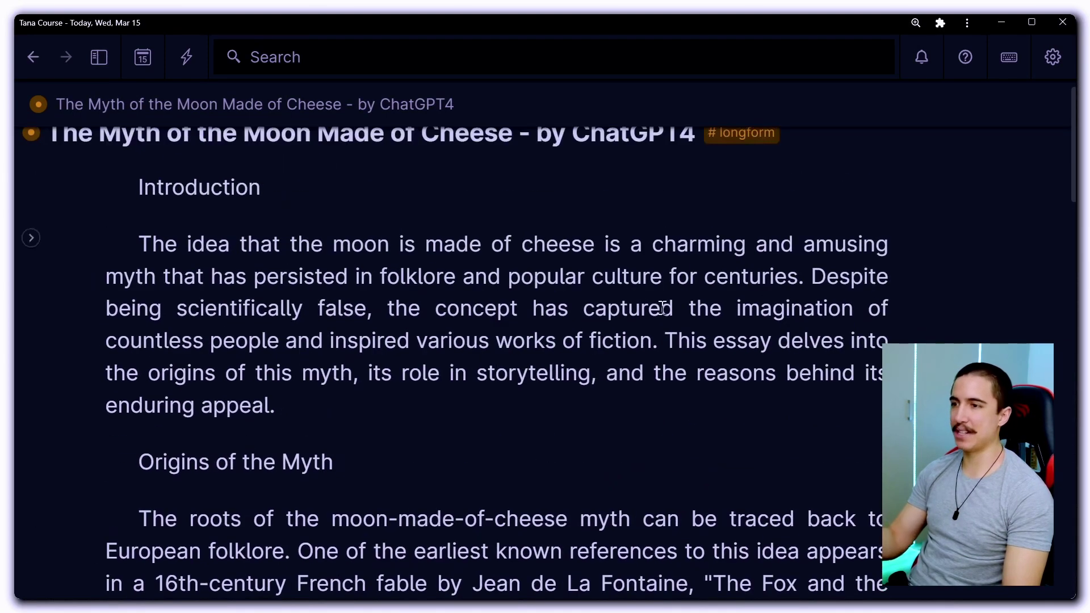
scroll(662, 308, "up", 1)
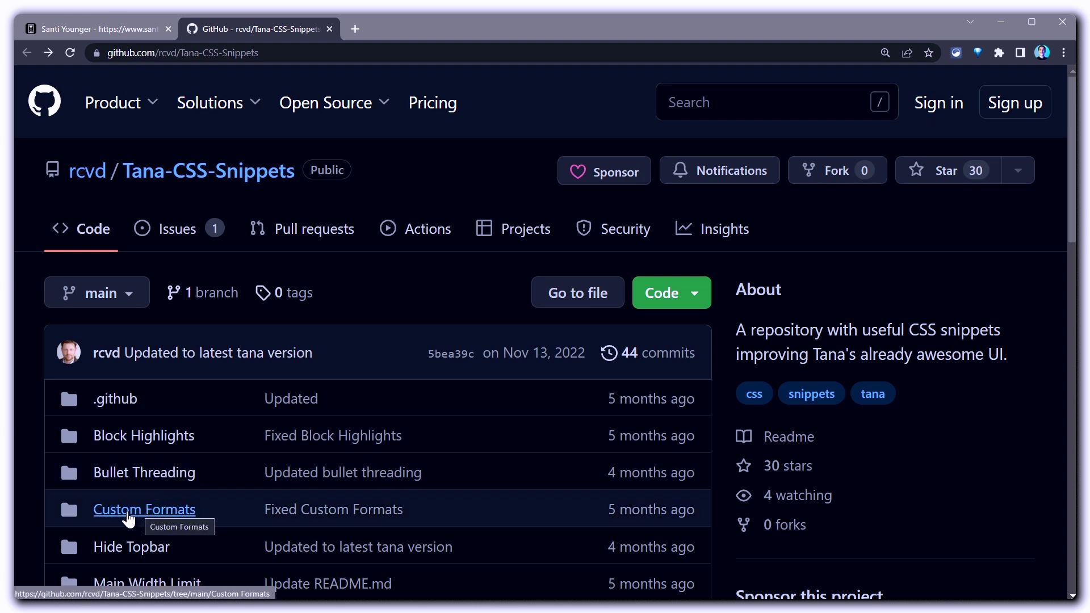
Check custom-formats.css on GitHub, then copy the blog's 'Headings In Tana' .quote and .h1–.h3 CSS
left_click(128, 514)
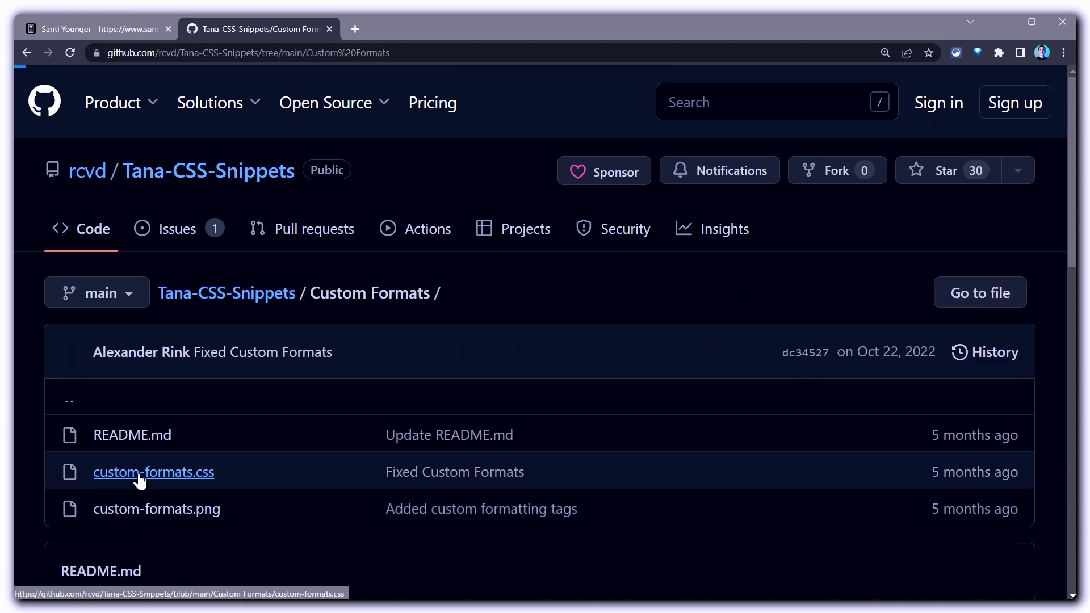
left_click(139, 476)
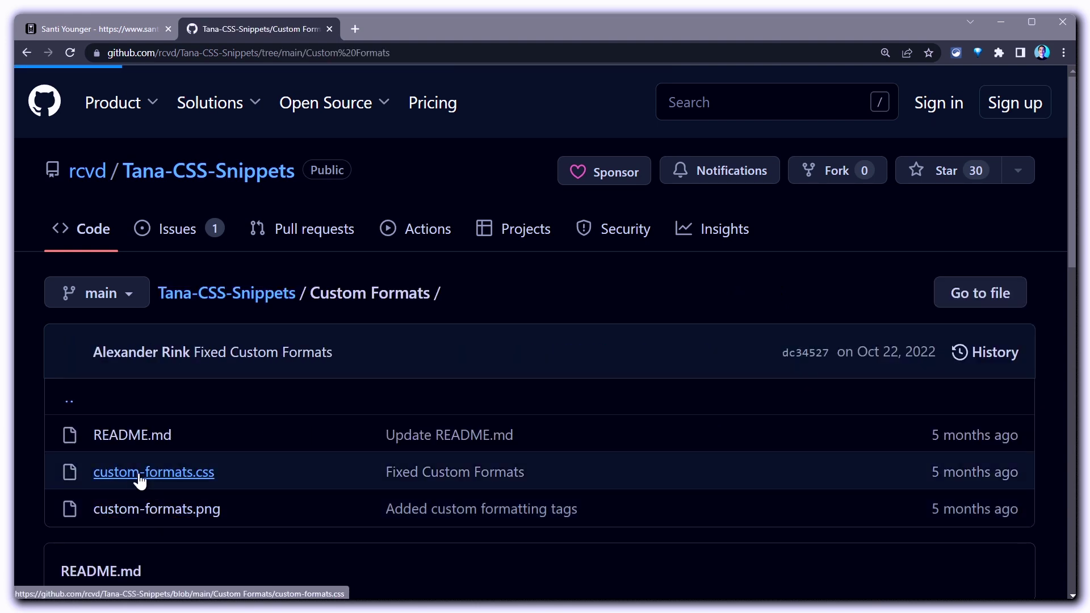
left_click(100, 30)
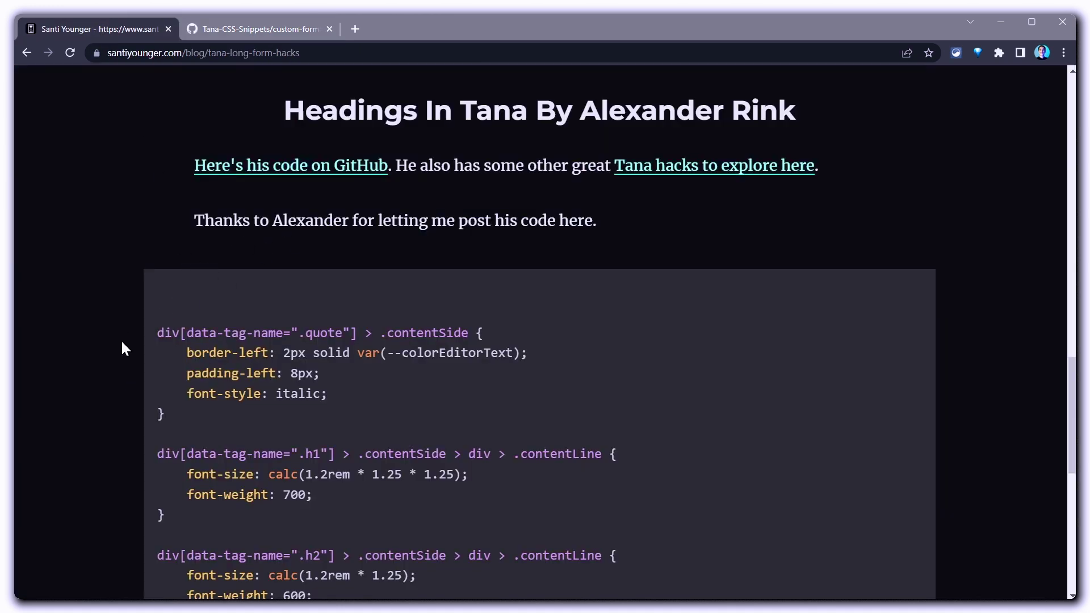
scroll(146, 371, "down", 8)
left_click(177, 430)
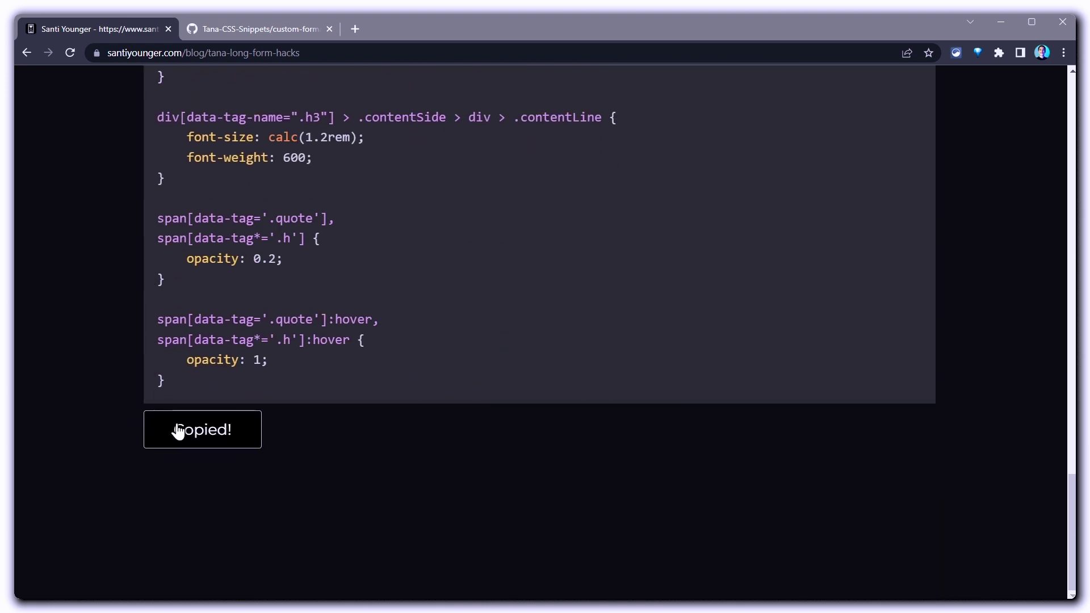
scroll(186, 402, "up", 2)
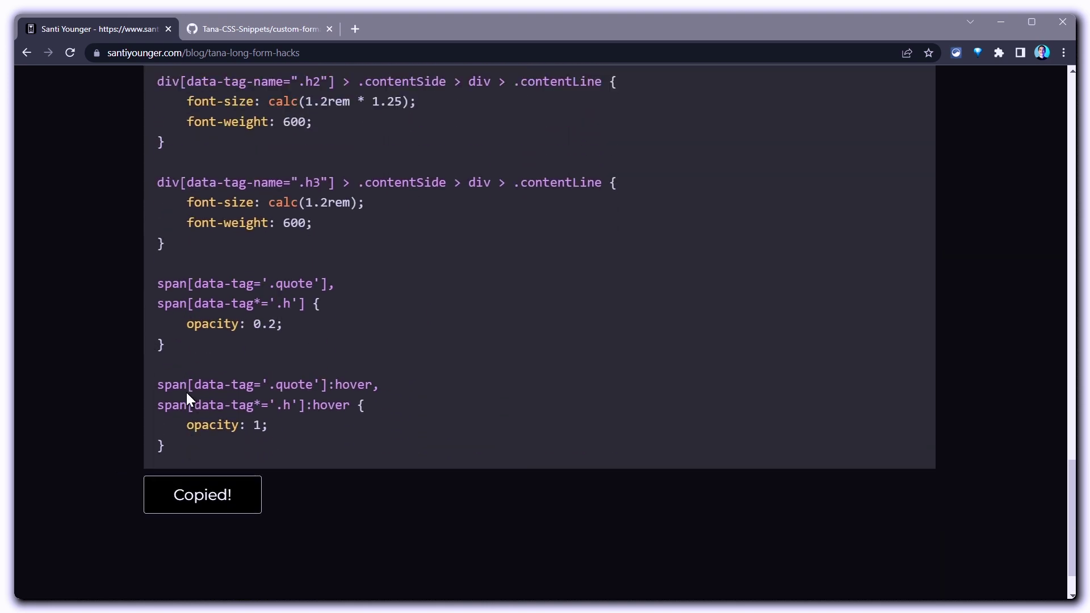
left_click_drag(187, 458, 130, 158)
key("ctrl+c")
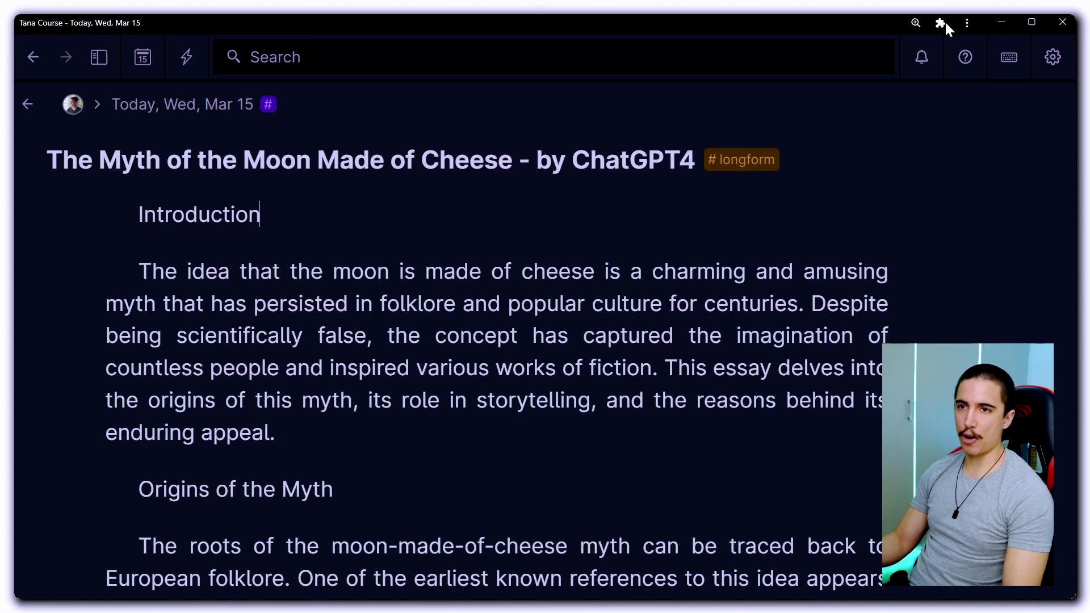
Paste the quote and h1–h3 heading rules into Tana Enhancer's Custom CSS and save it
left_click(942, 23)
left_click(790, 112)
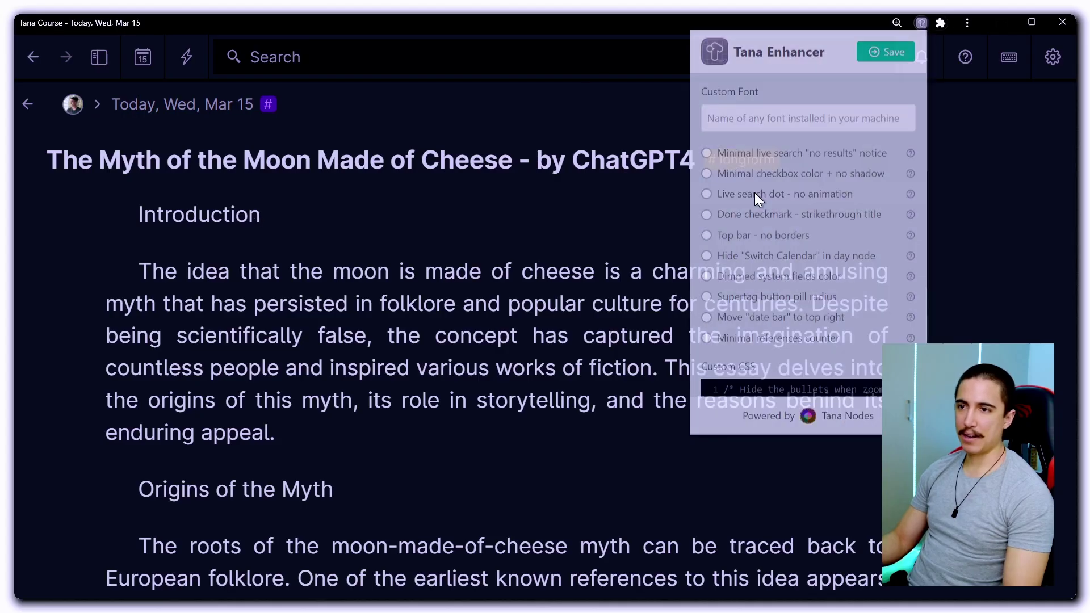
scroll(755, 192, "down", 5)
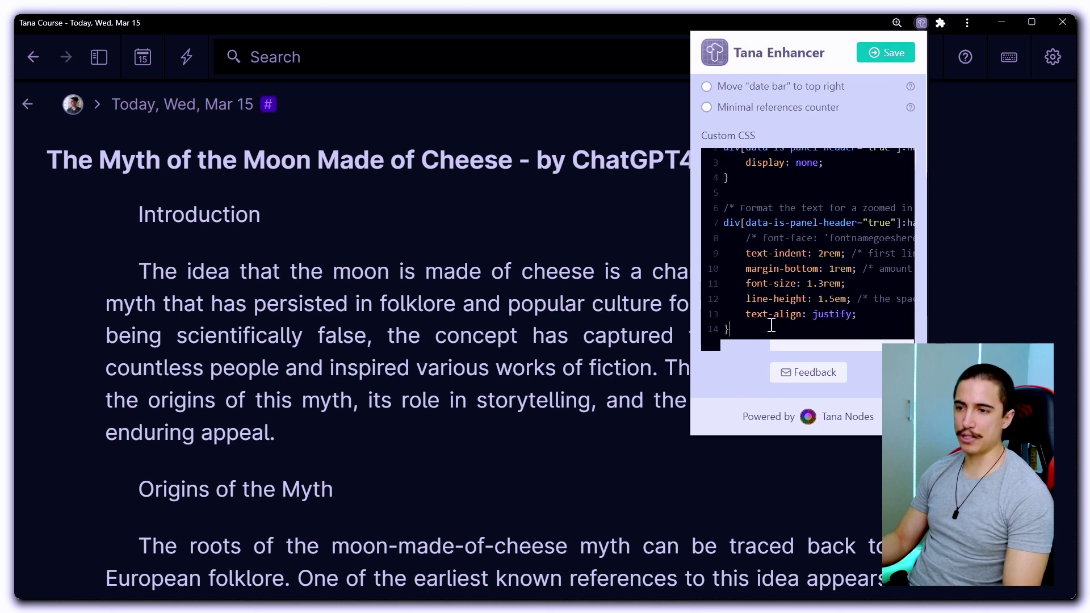
key("ctrl+v")
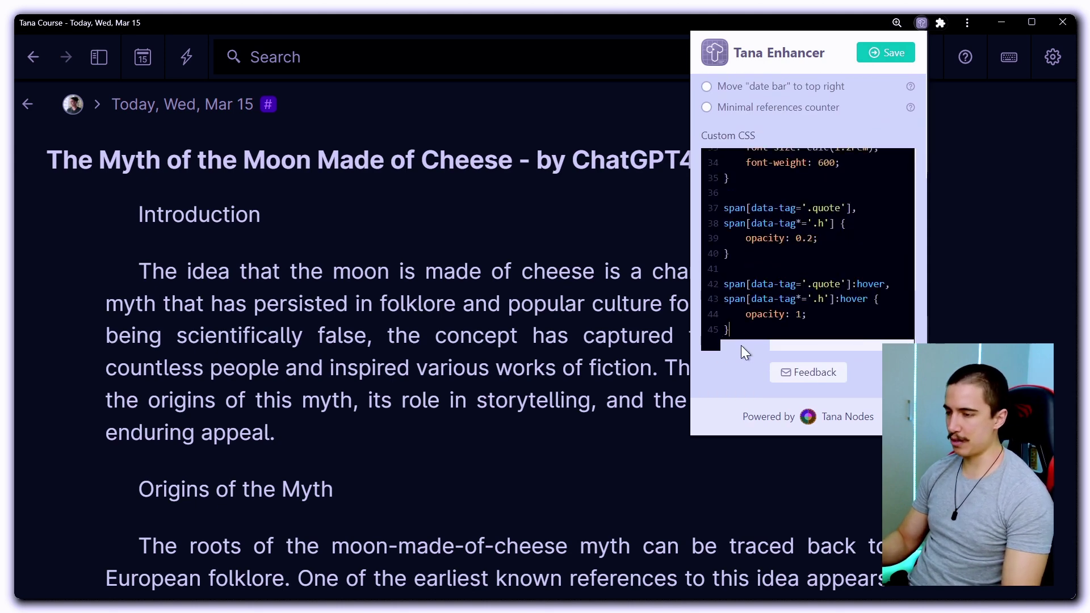
left_click(869, 51)
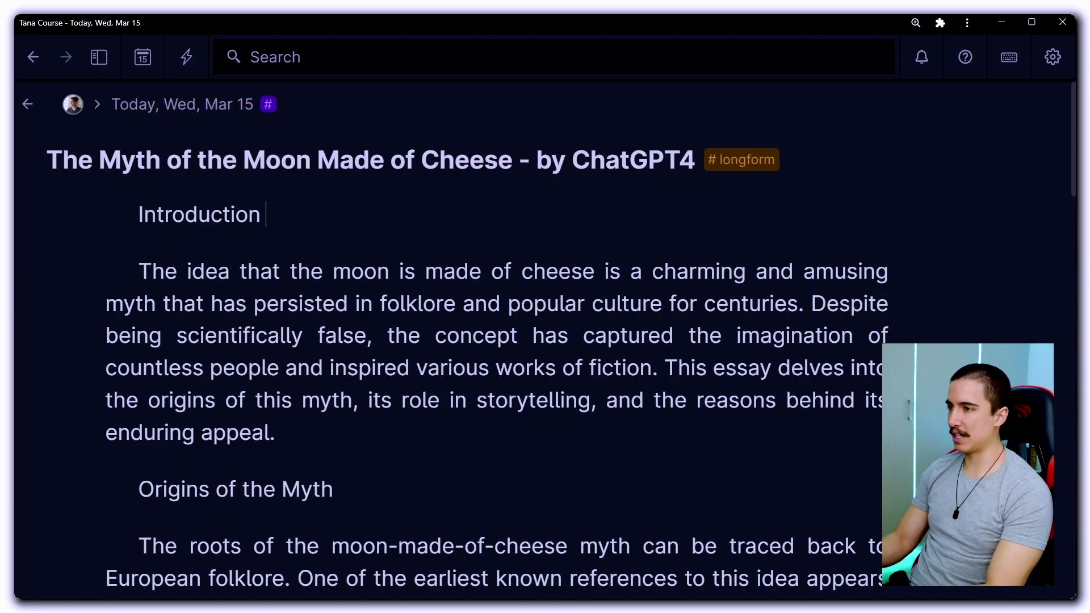
Tag Introduction with #.h1 and Origins of the Myth with #.h2
type("#.h1")
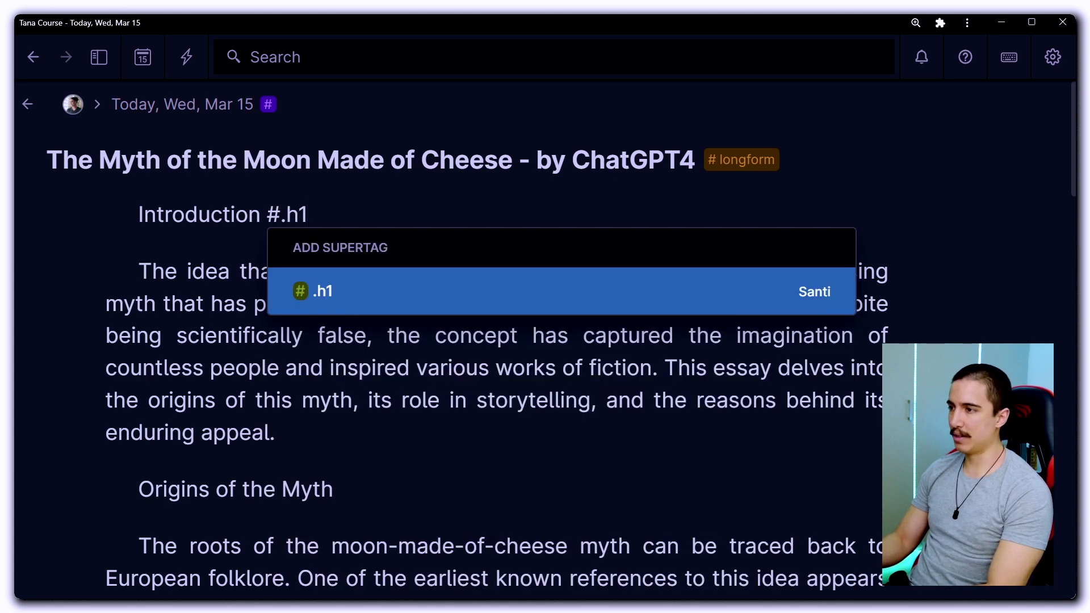
key("Return")
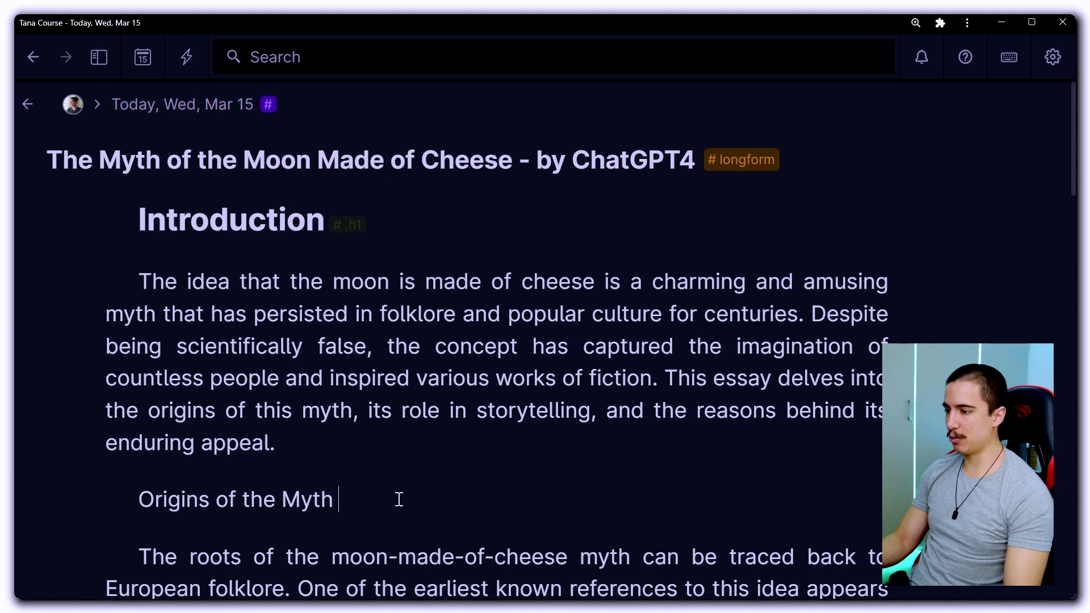
type("#.")
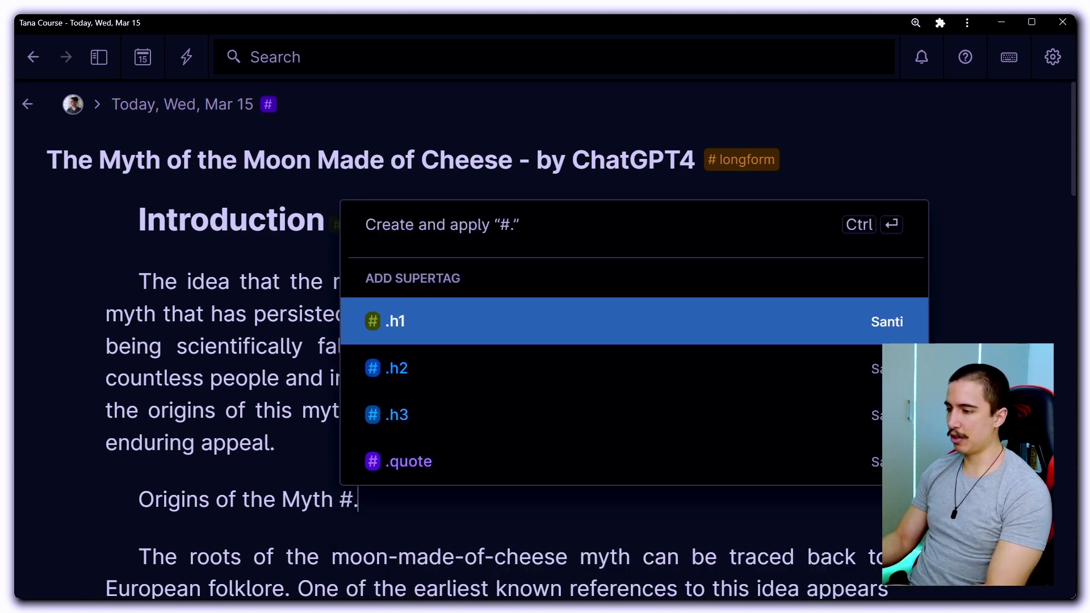
type("h23")
key("BackSpace")
key("Return")
Tag the cheese line as a .quote and Conclusion as an .h2 heading
scroll(275, 418, "down", 10)
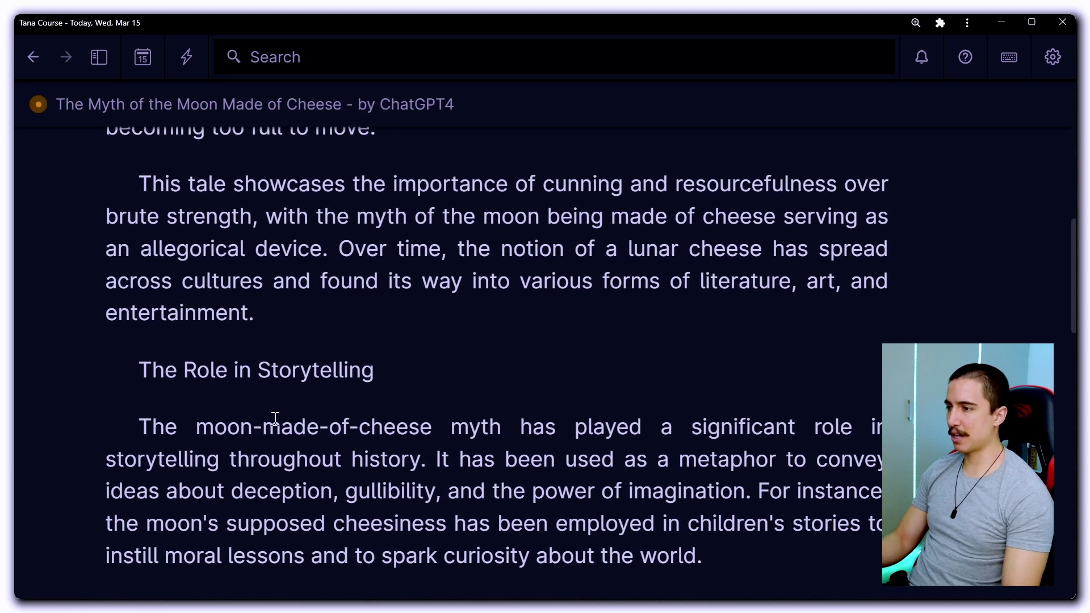
scroll(275, 419, "down", 15)
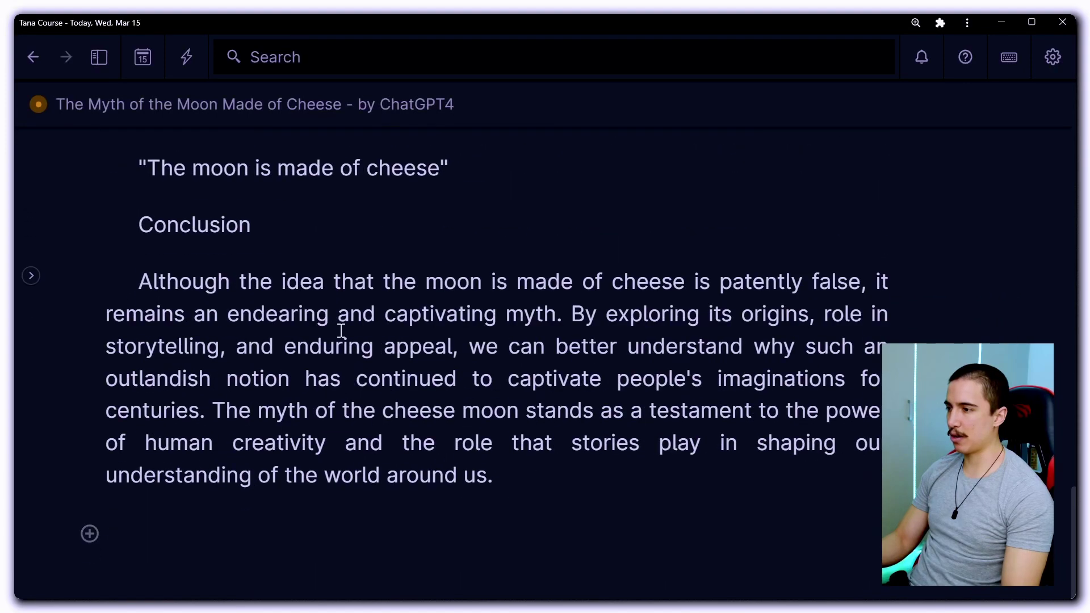
left_click(482, 174)
type("# .")
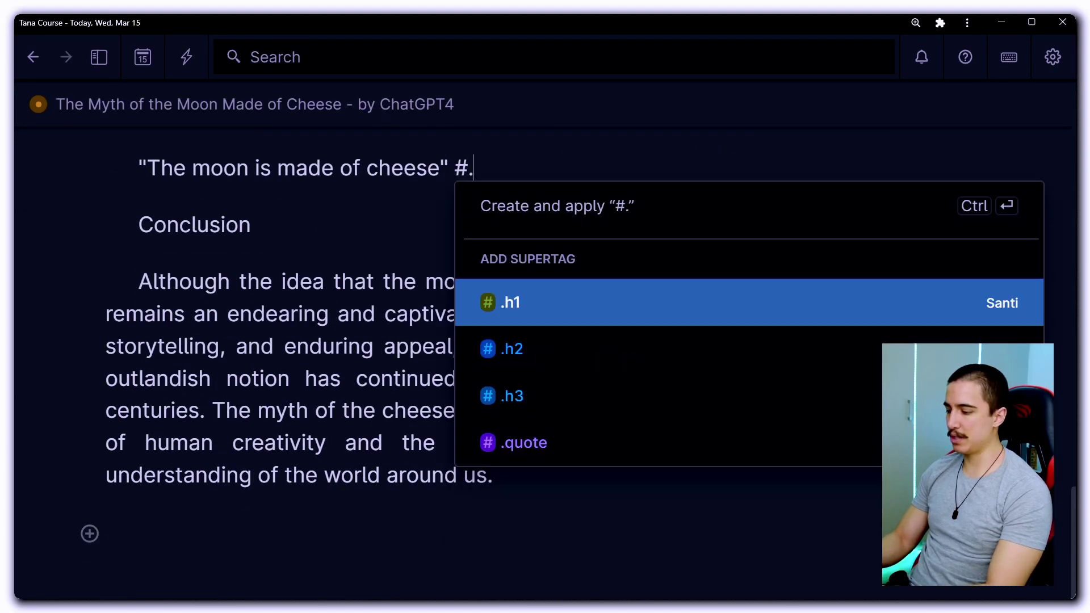
type("quote")
key("Return")
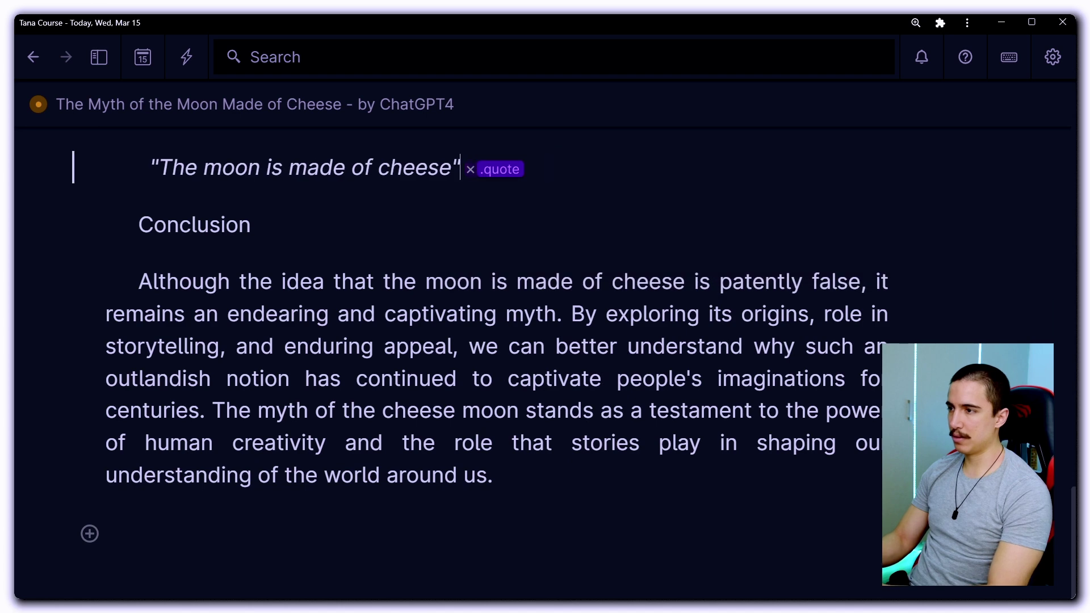
scroll(304, 373, "up", 3)
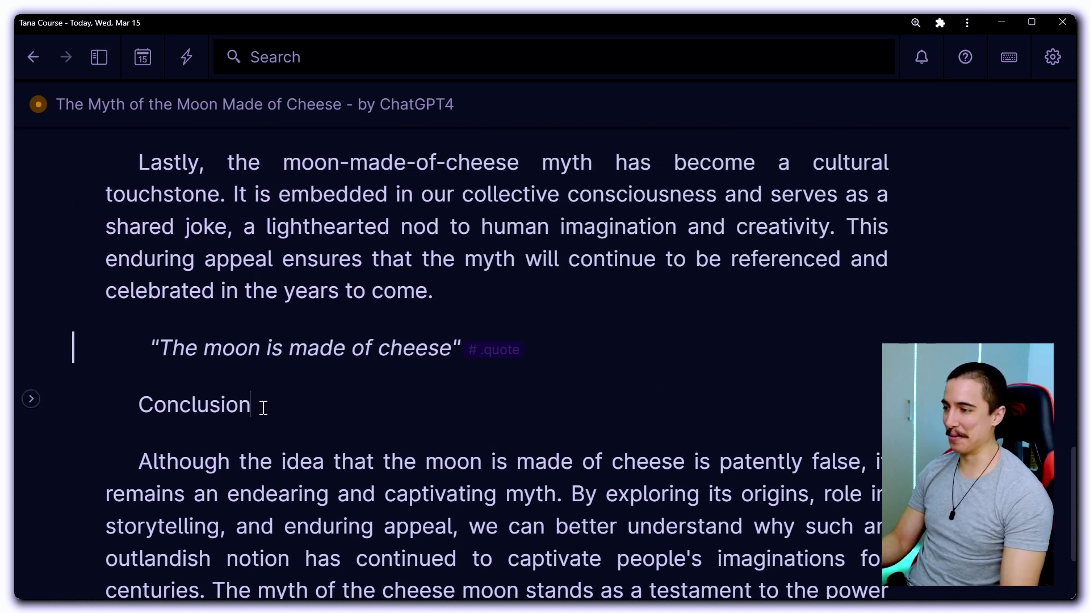
type("#h2")
key("Return")
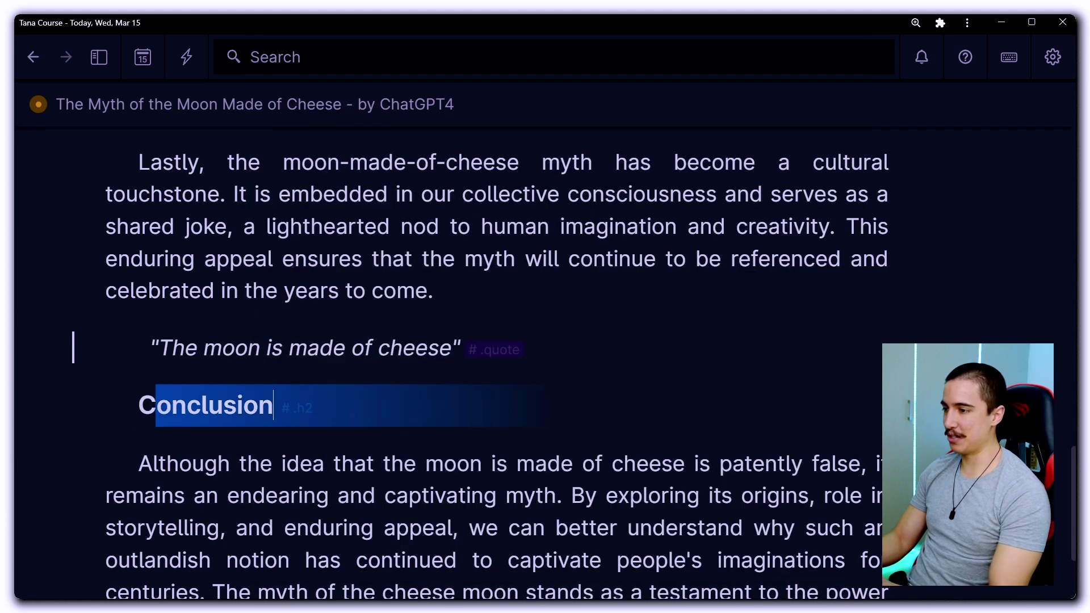
Tag Enduring Appeal as an .h3 heading and The Role in Storytelling as an .h2 heading
scroll(363, 398, "up", 10)
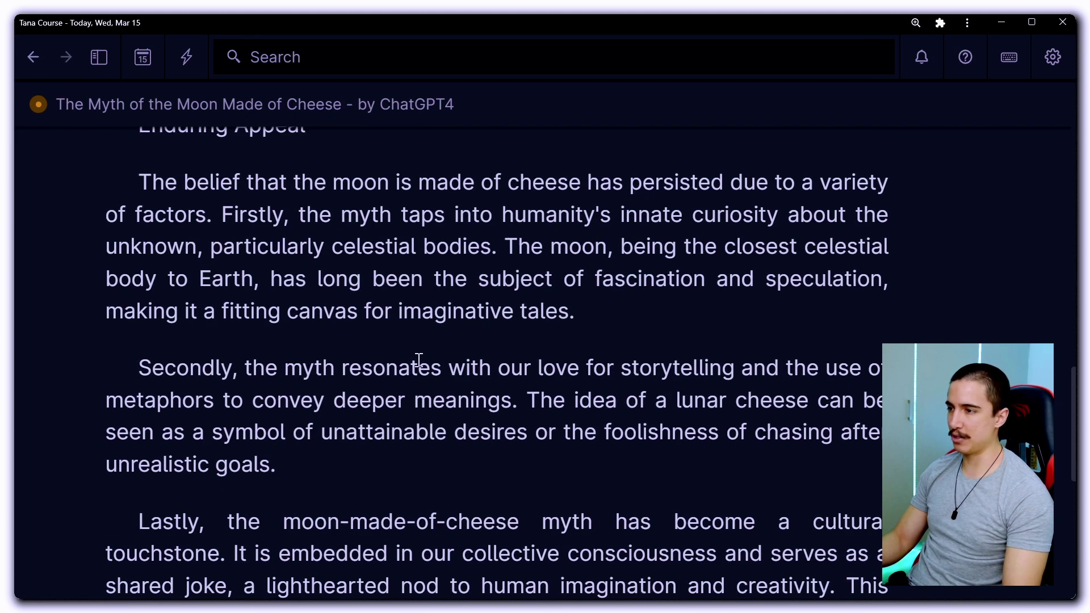
left_click(352, 483)
type("#h3")
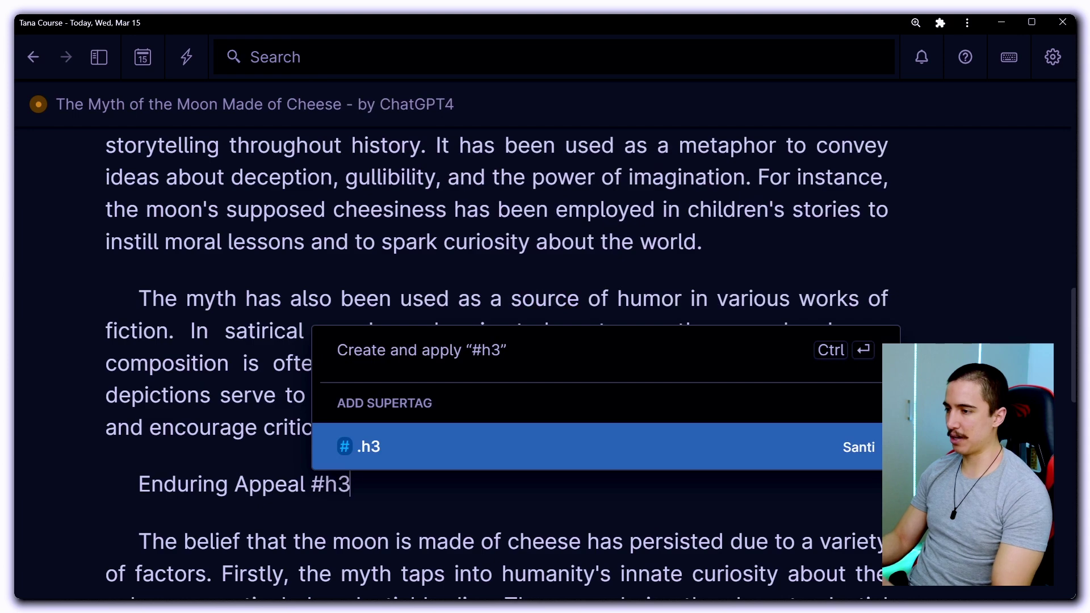
key("Return")
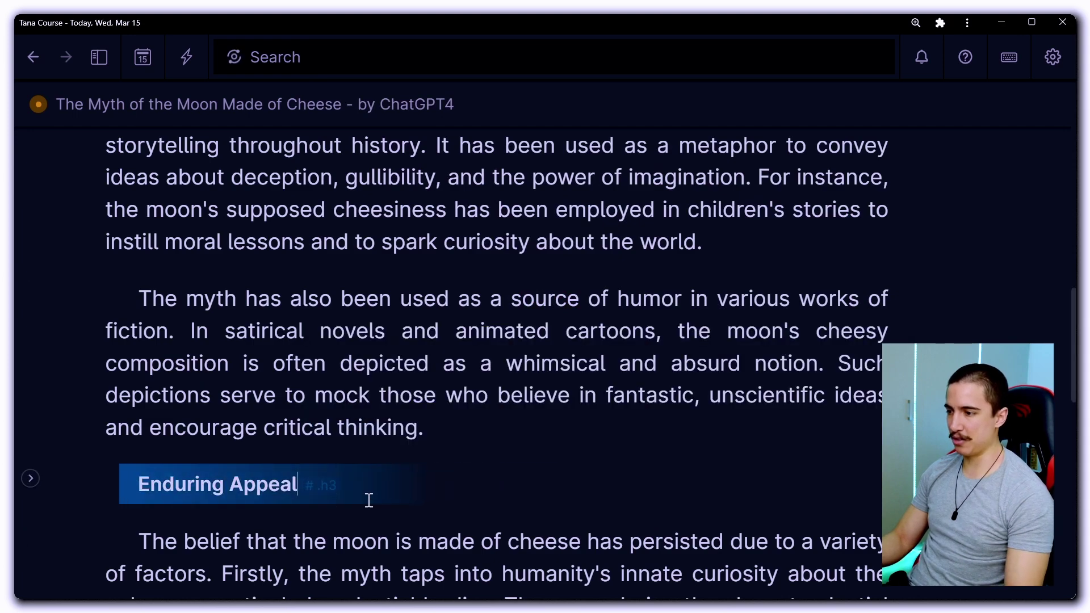
scroll(382, 420, "up", 5)
scroll(382, 421, "up", 6)
scroll(373, 445, "down", 6)
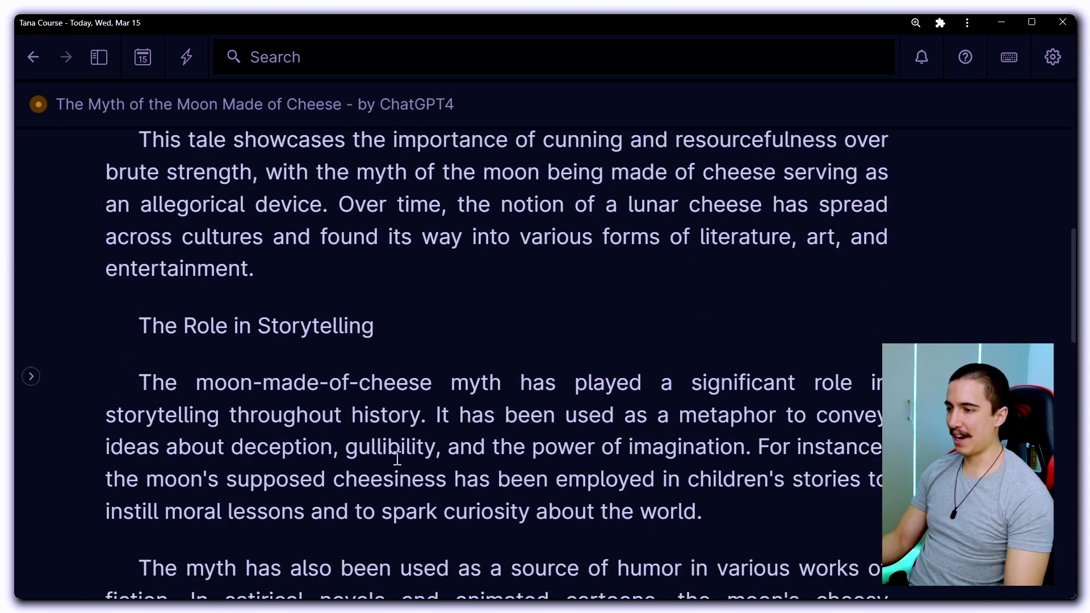
left_click(434, 311)
type("# .h2")
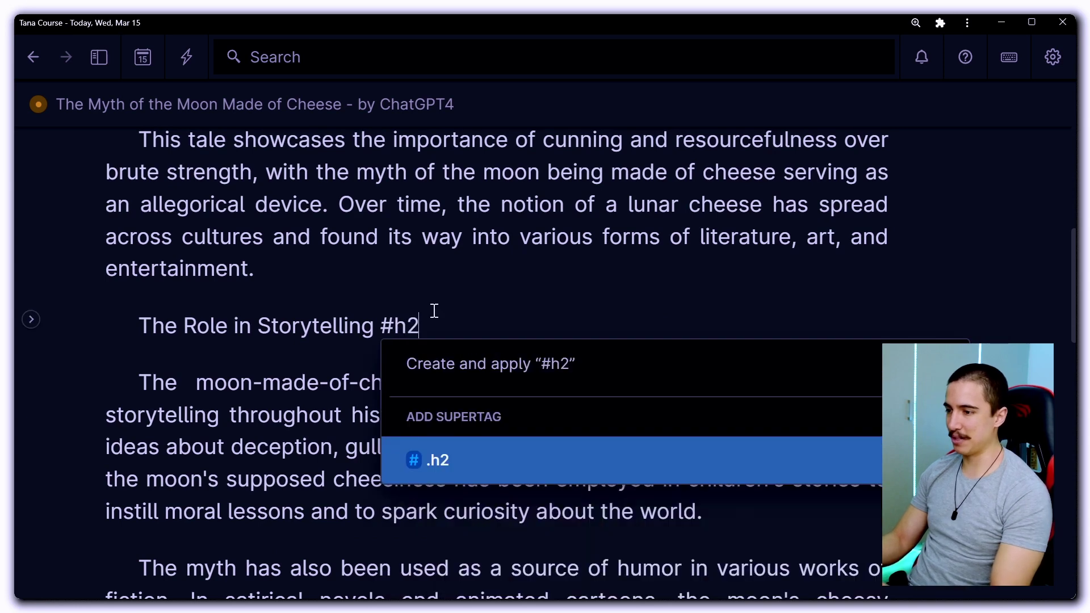
key("Return")
scroll(431, 309, "up", 10)
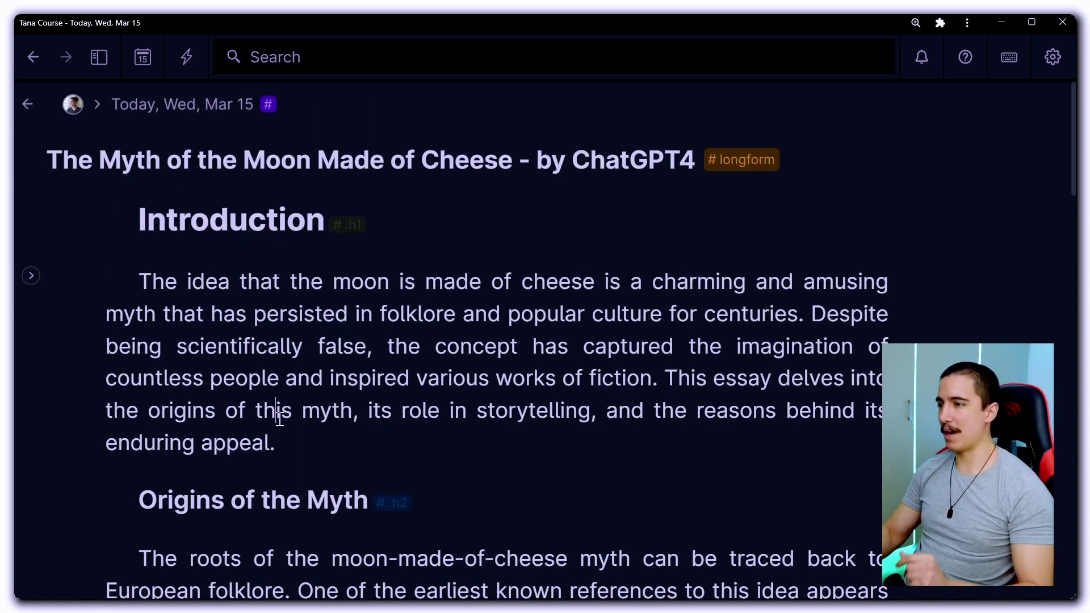
Copy all the styled essay nodes and switch to the 'The moon is not made out of cheese man!!' Gmail draft
scroll(296, 456, "down", 20)
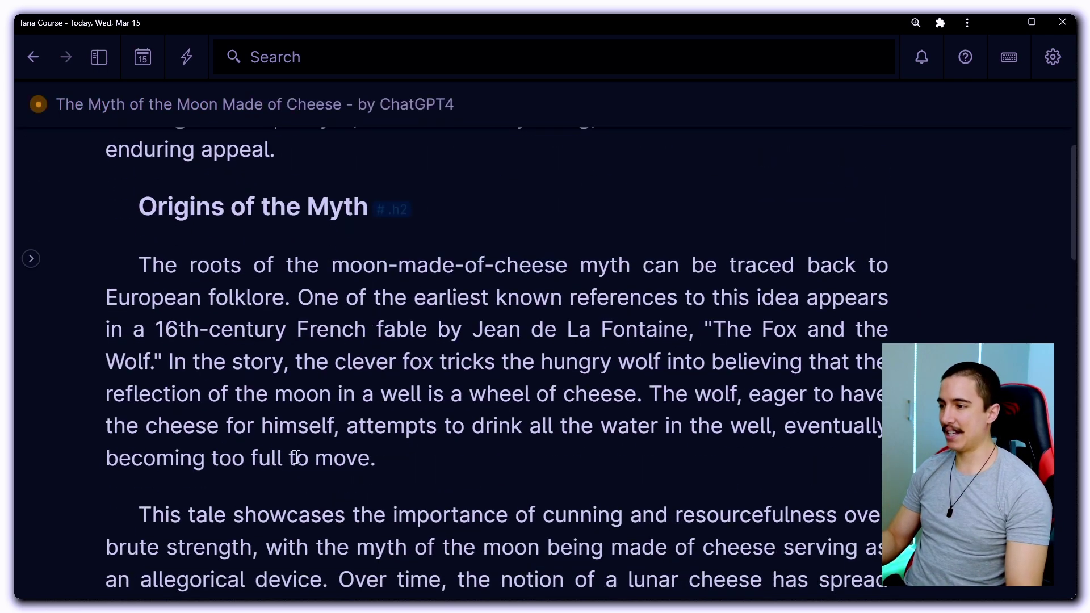
scroll(296, 456, "down", 8)
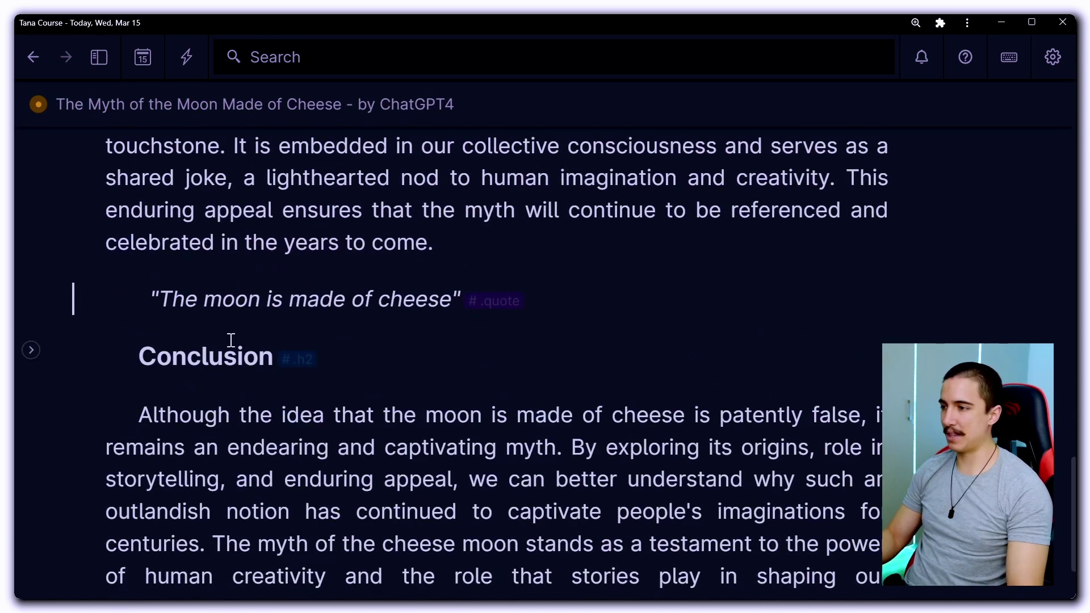
scroll(231, 343, "up", 15)
scroll(241, 344, "up", 15)
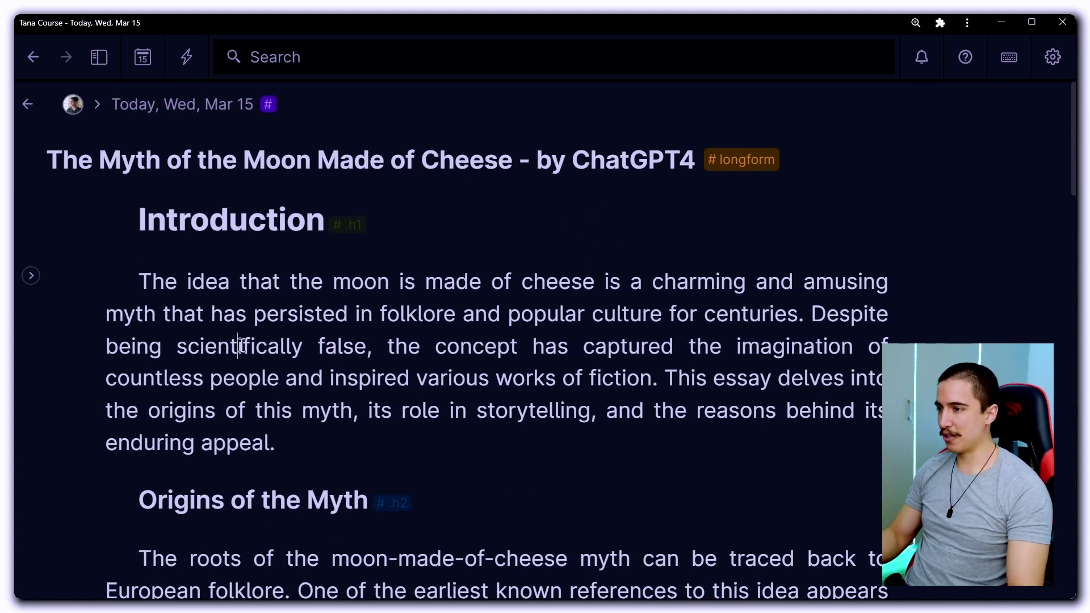
left_click(239, 345)
key("ctrl+a")
key("ctrl+a")
key("ctrl+c")
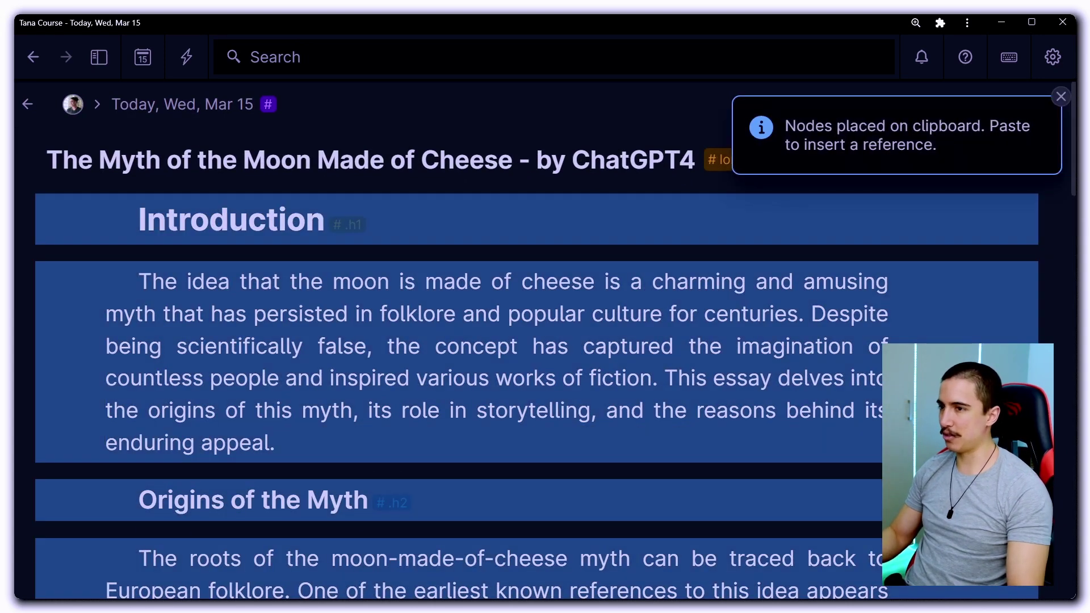
key("alt+Tab")
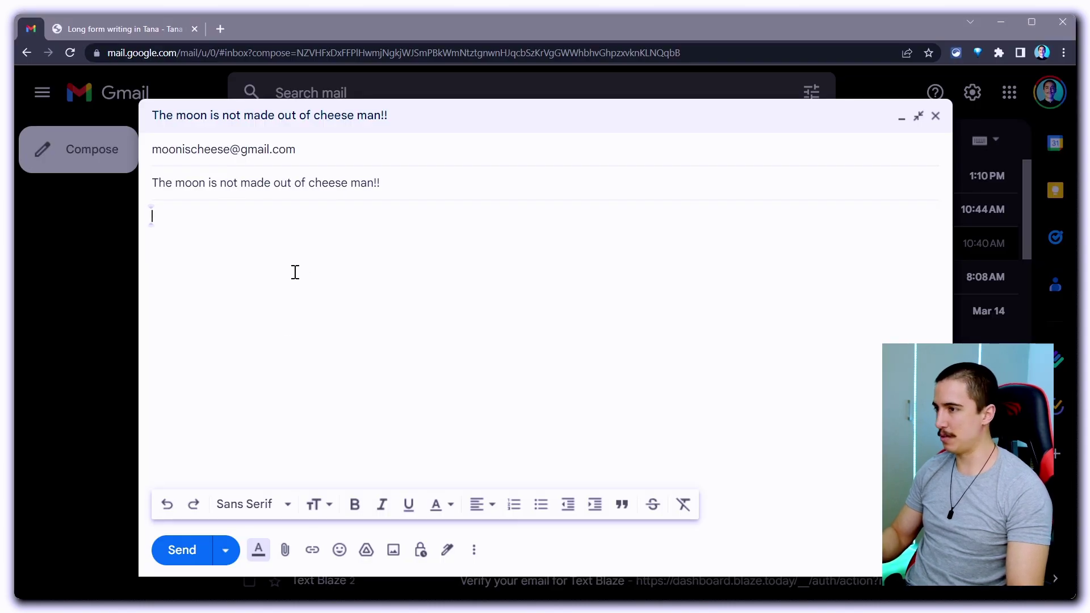
Paste the essay into the Gmail body as bullets labelled (.h1)/(.h2), then move to Tana Community ideas
key("ctrl+v")
scroll(298, 269, "up", 10)
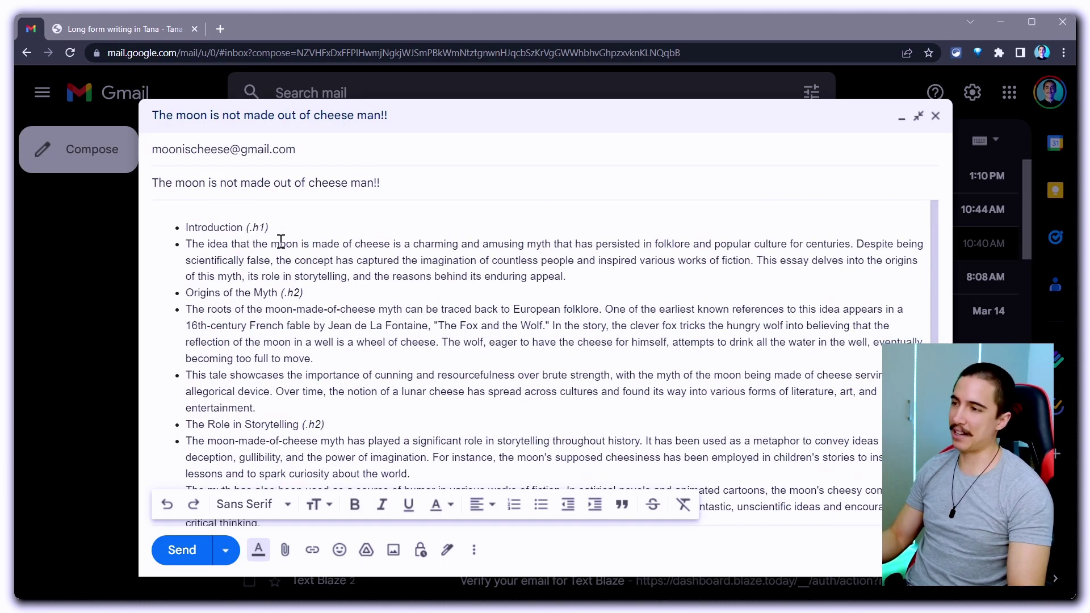
left_click(281, 238)
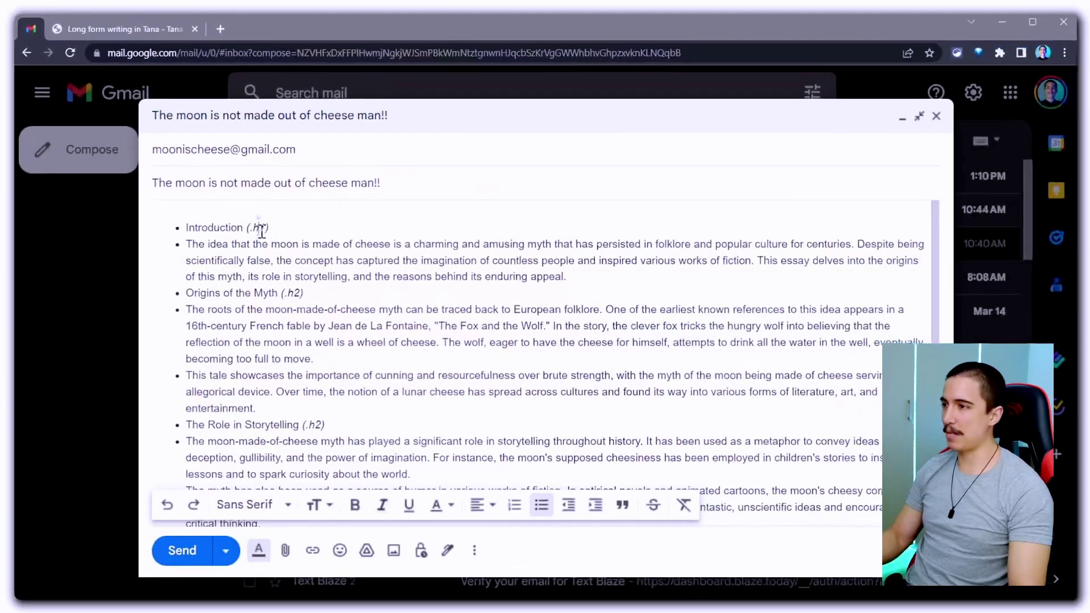
left_click(454, 163)
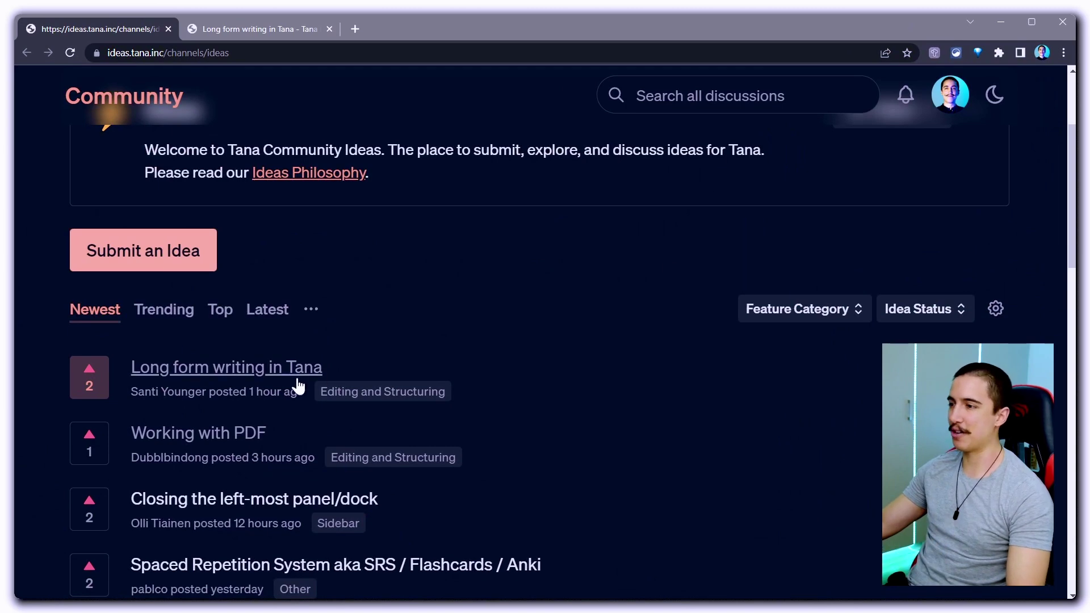
Open the 'Long form writing in Tana' post, review it and its comment editor, then return to the top
left_click(233, 28)
double_click(242, 348)
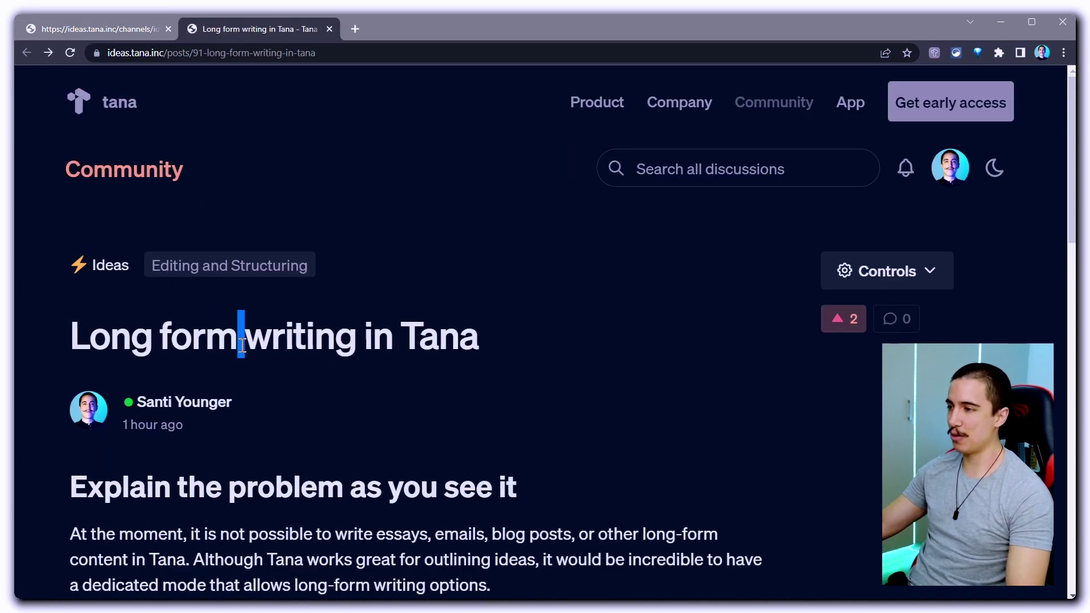
scroll(351, 392, "down", 2)
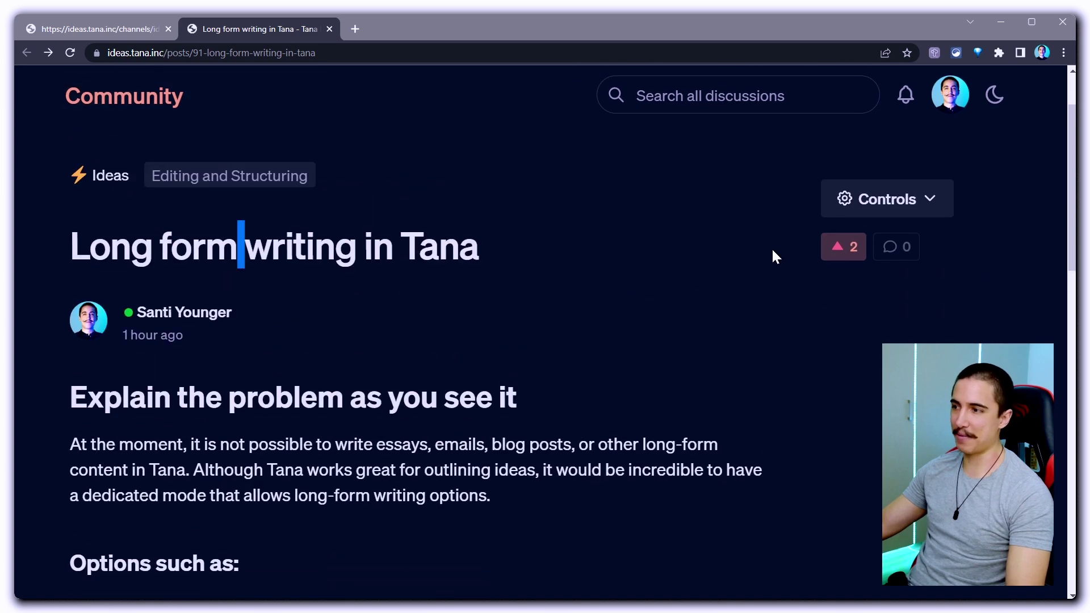
left_click(550, 314)
scroll(394, 407, "down", 1)
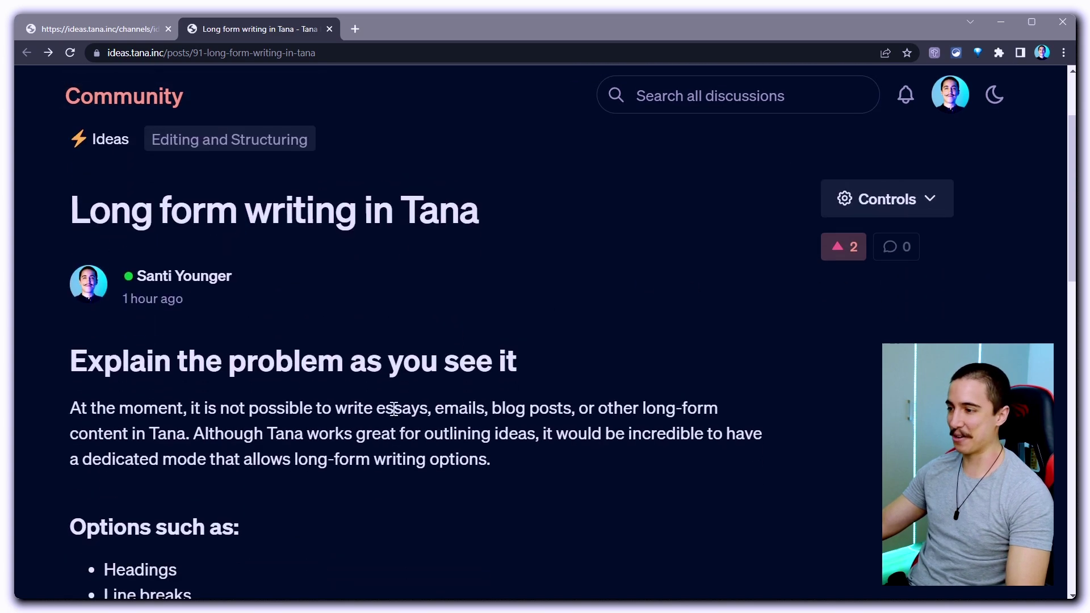
scroll(391, 407, "down", 12)
scroll(396, 405, "up", 10)
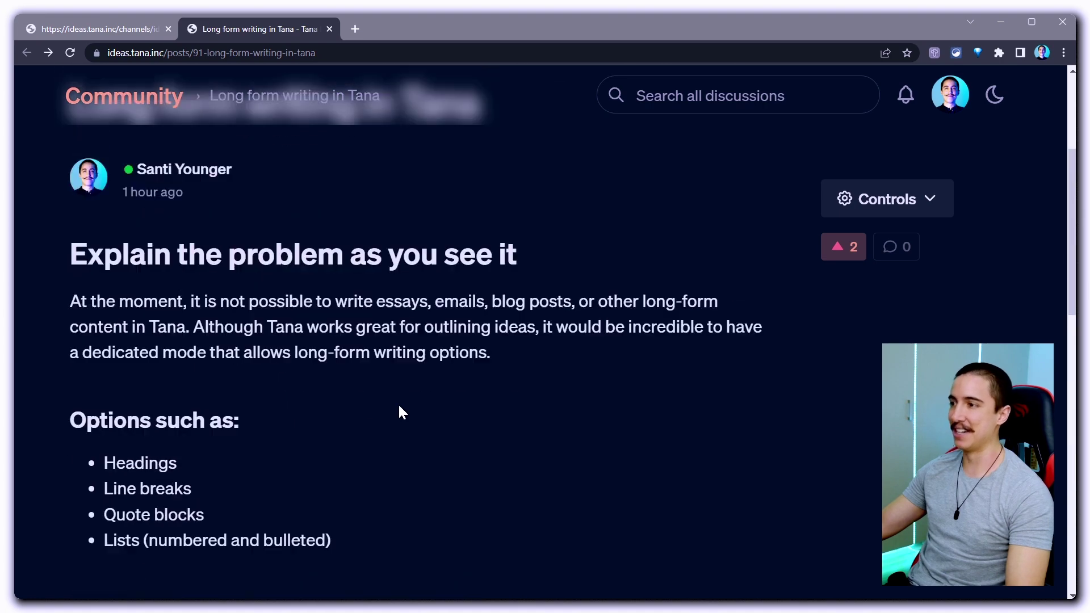
scroll(401, 398, "up", 5)
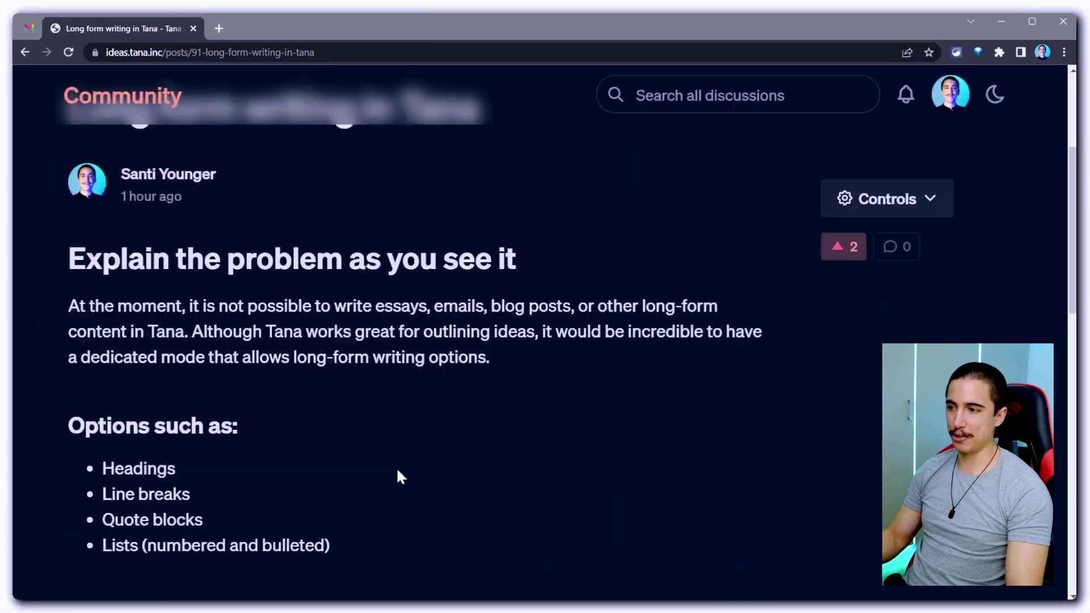
scroll(397, 468, "down", 8)
left_click(228, 512)
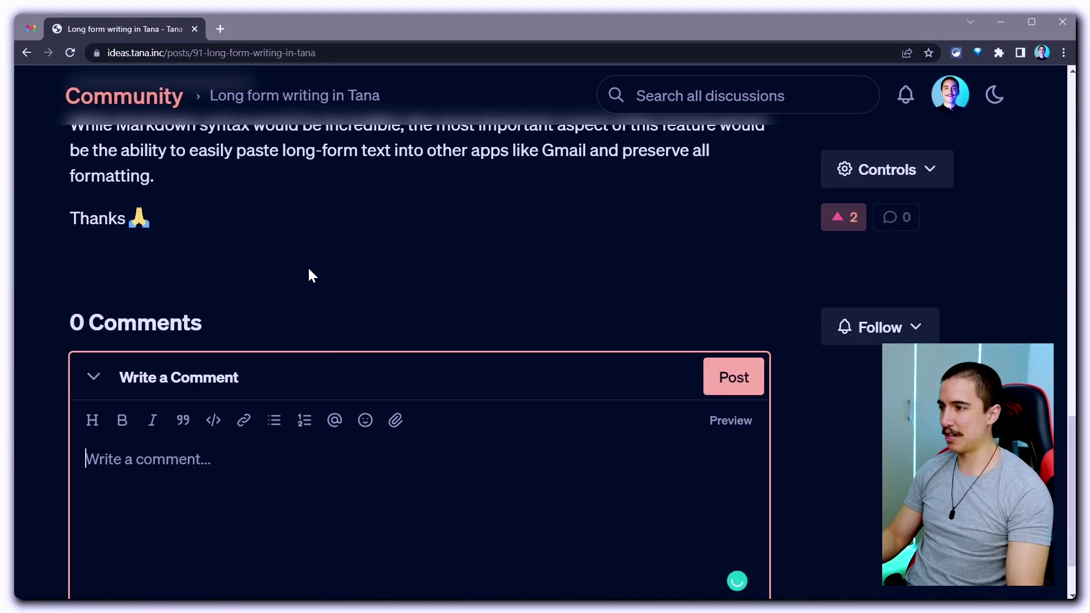
scroll(292, 286, "up", 5)
scroll(293, 288, "up", 8)
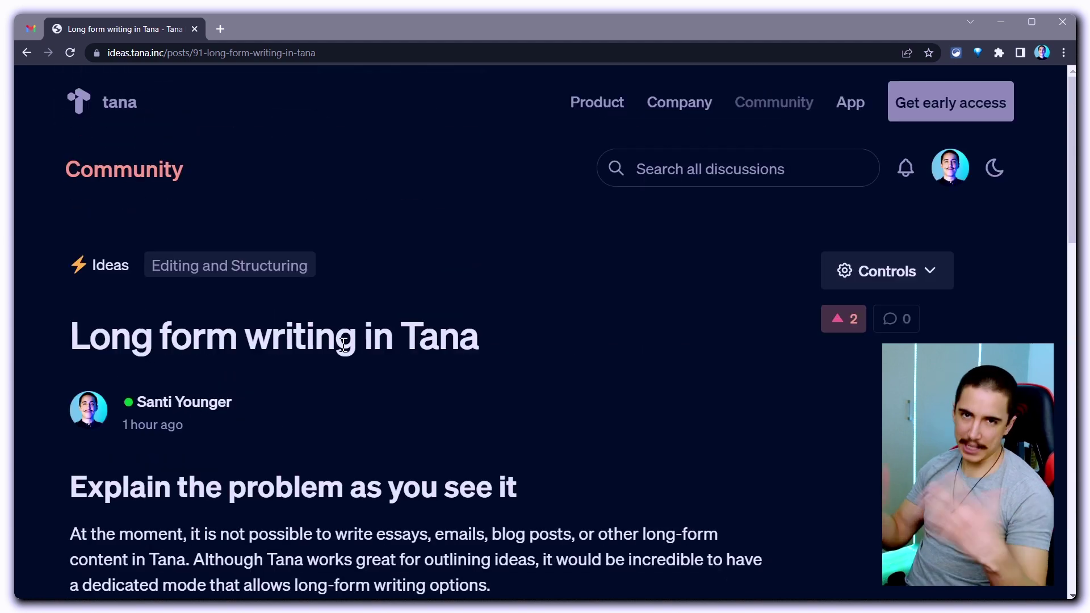